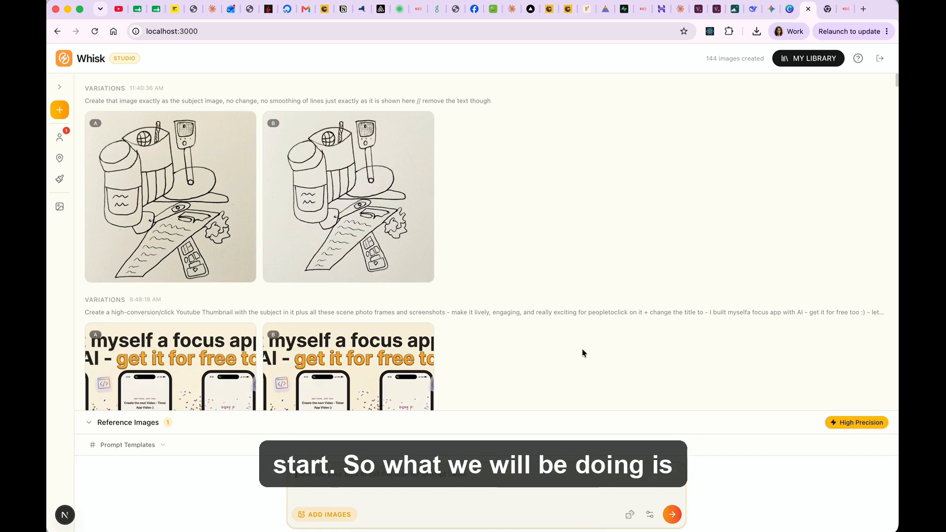
Step: Expand the reference images section and remove the existing image from the Subject references
click(132, 424)
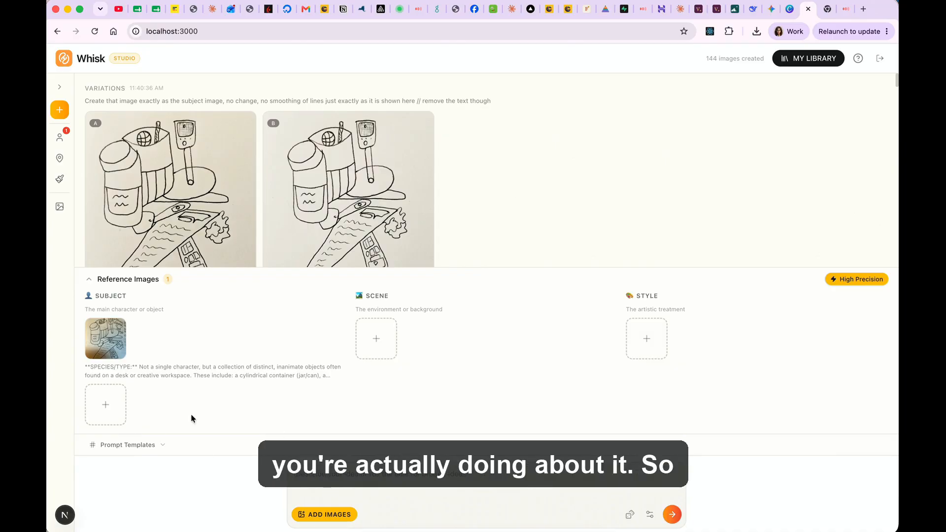
mouse_move(119, 345)
click(345, 320)
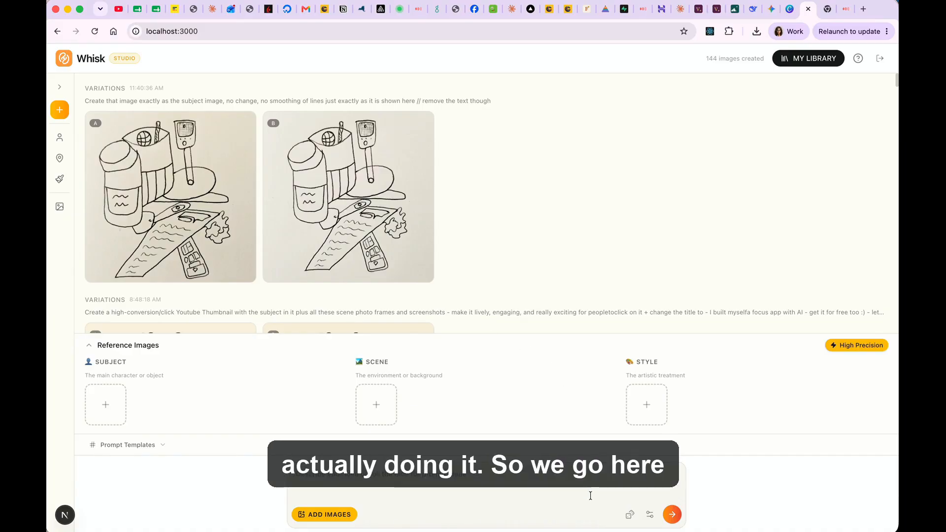
Step: Preview scene-starter.jpeg from the youtube-videos folder and add it as the Subject reference image
click(582, 530)
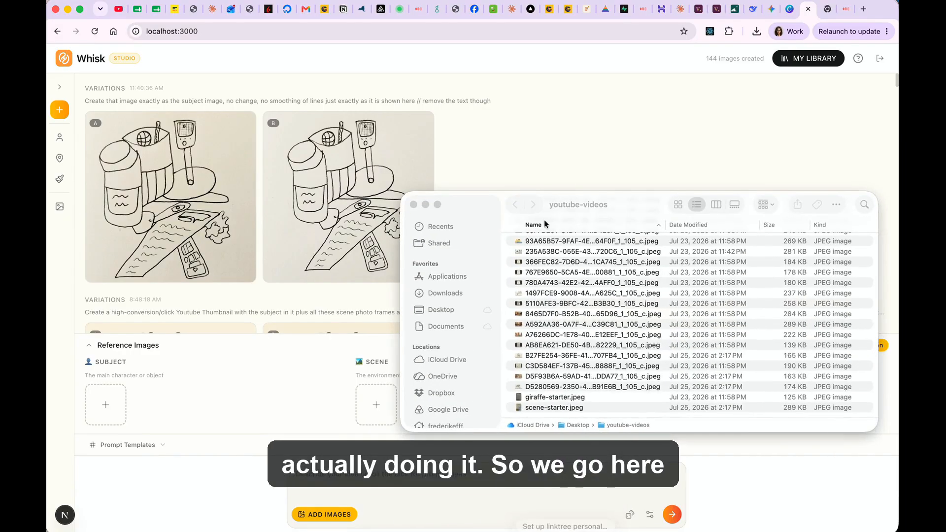
double_click(545, 407)
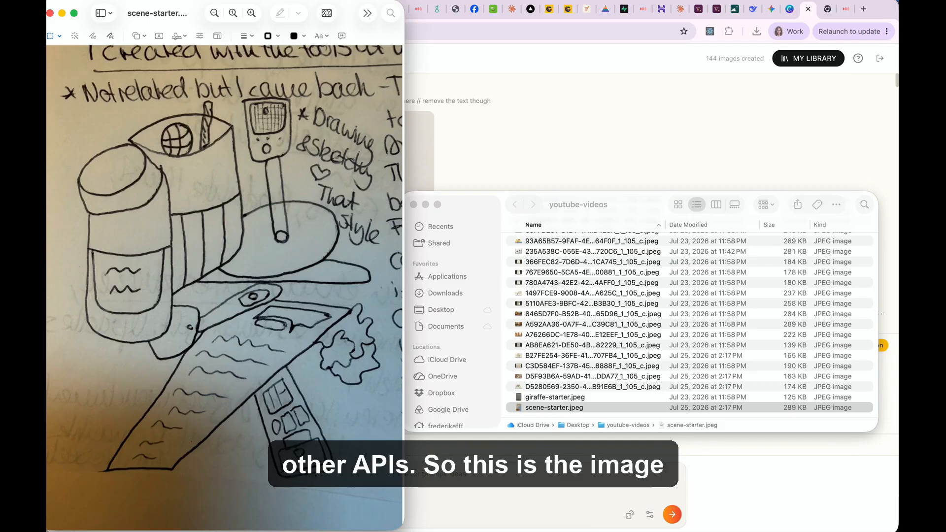
click(49, 13)
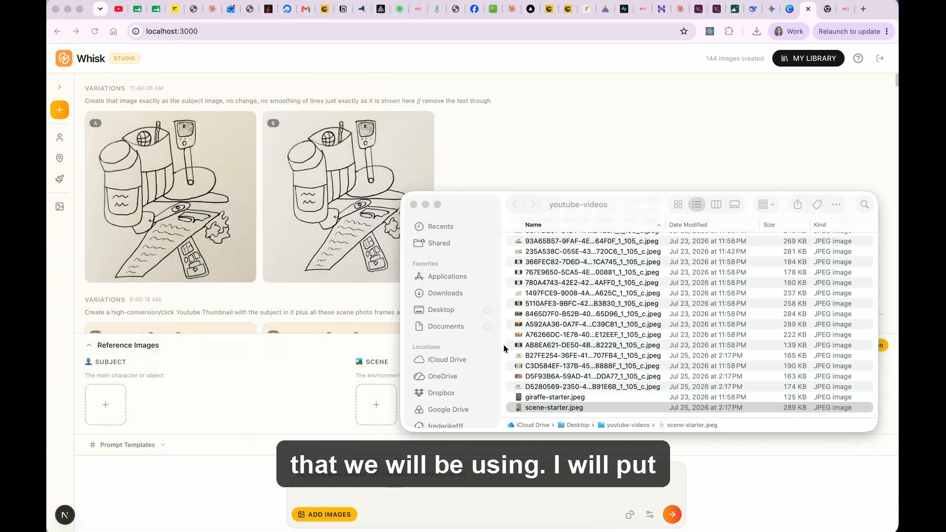
drag(545, 407, 98, 405)
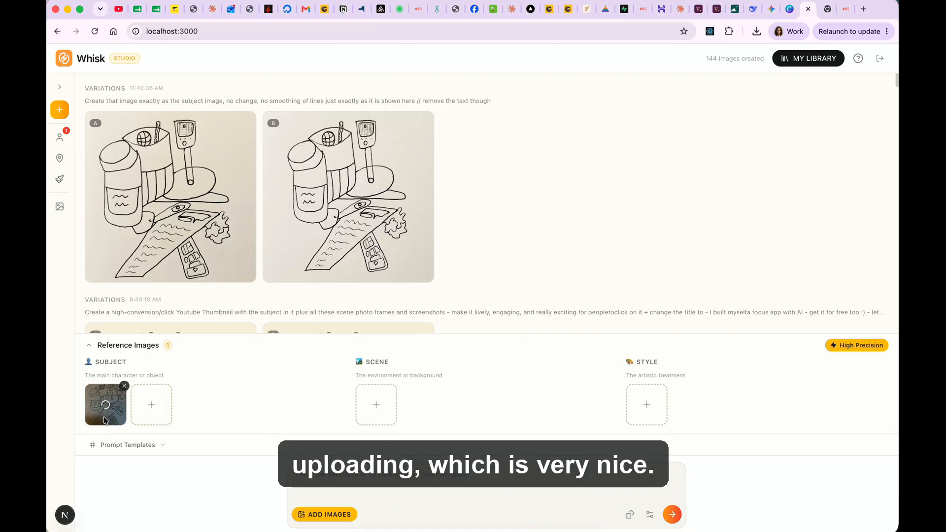
Step: Look through the Character Study prompt templates and collapse the template list again
click(164, 445)
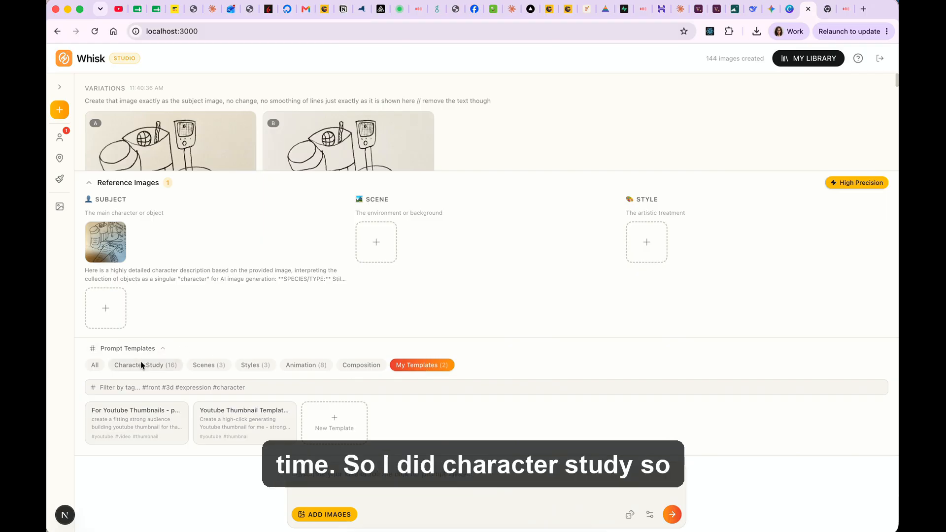
click(157, 364)
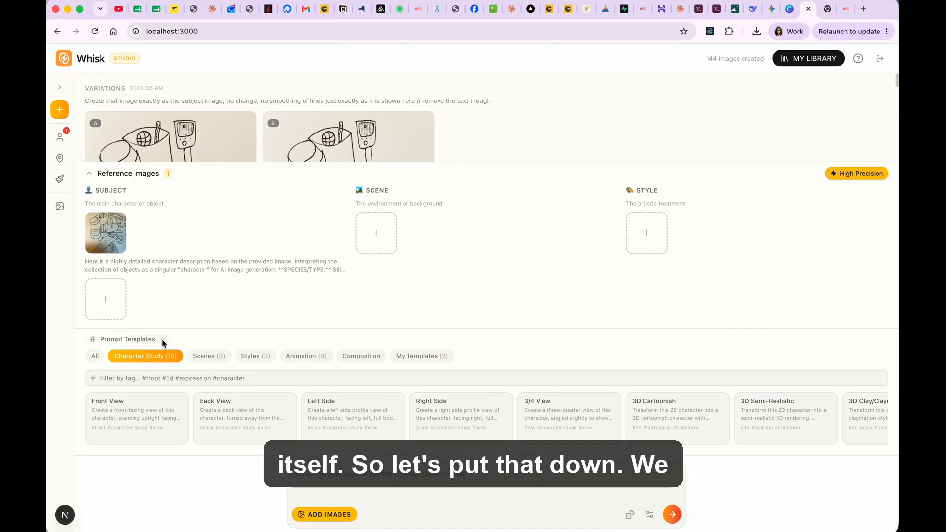
click(163, 341)
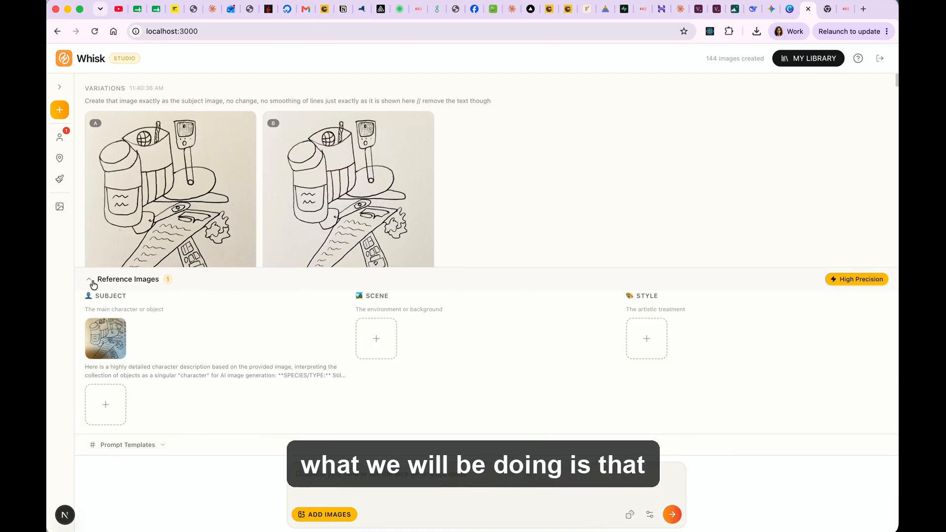
Step: Enter the prompt "Please copy/paste this exact image into a digital frame/leave it exactly as is, all the lines and everything but remove the text please"
click(342, 485)
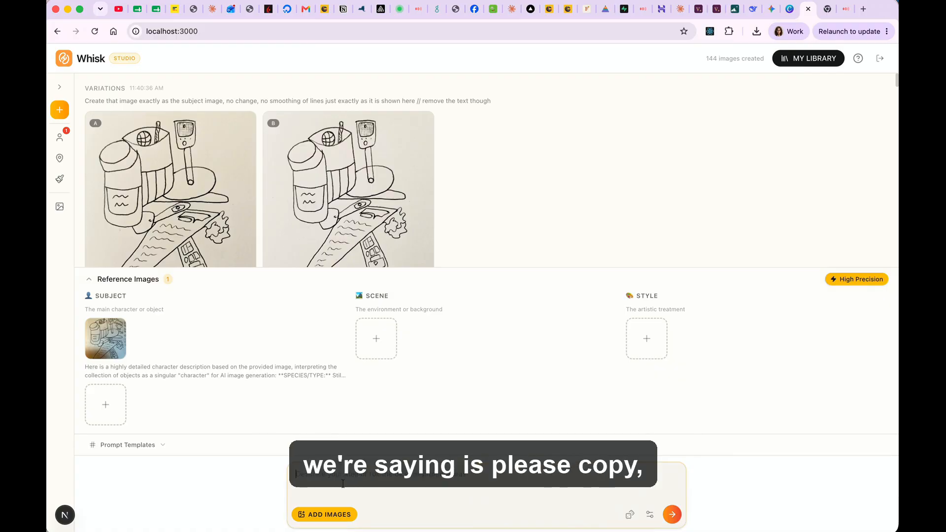
text(Please copy)
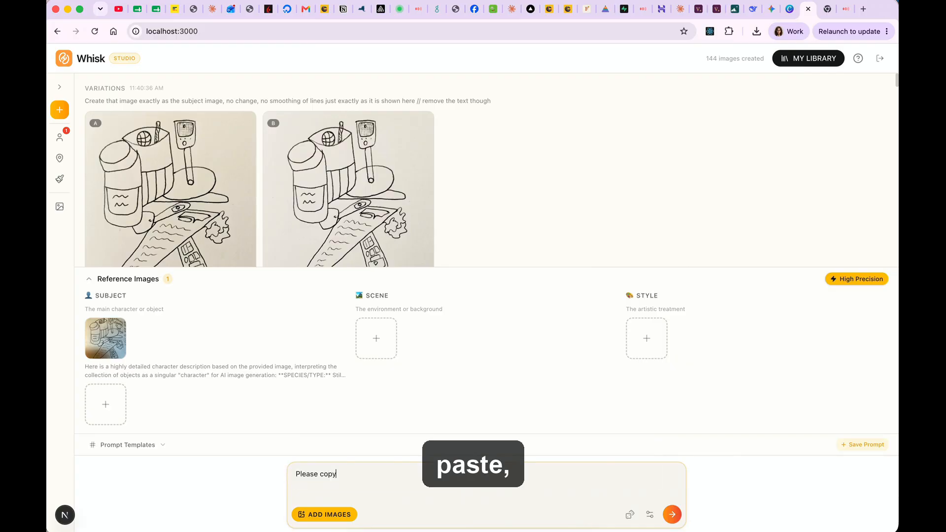
text(/paste this exact)
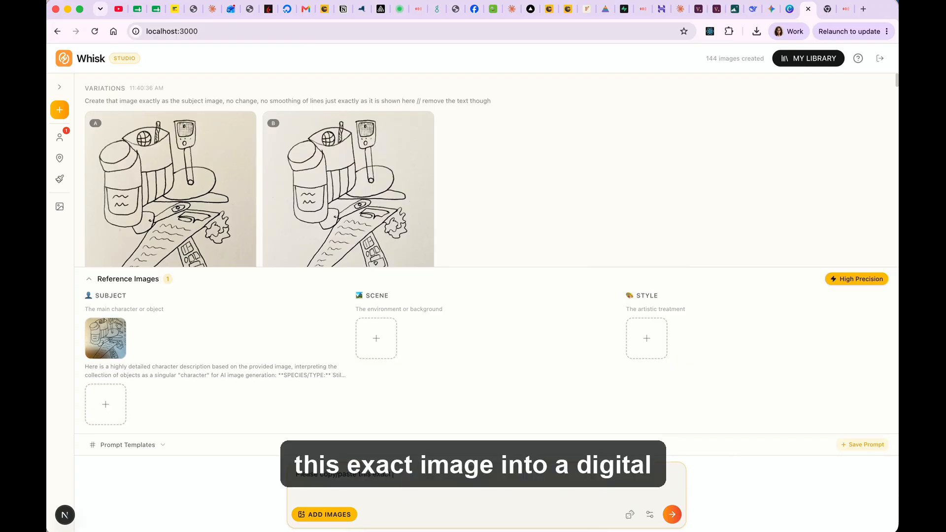
text( image into a digital )
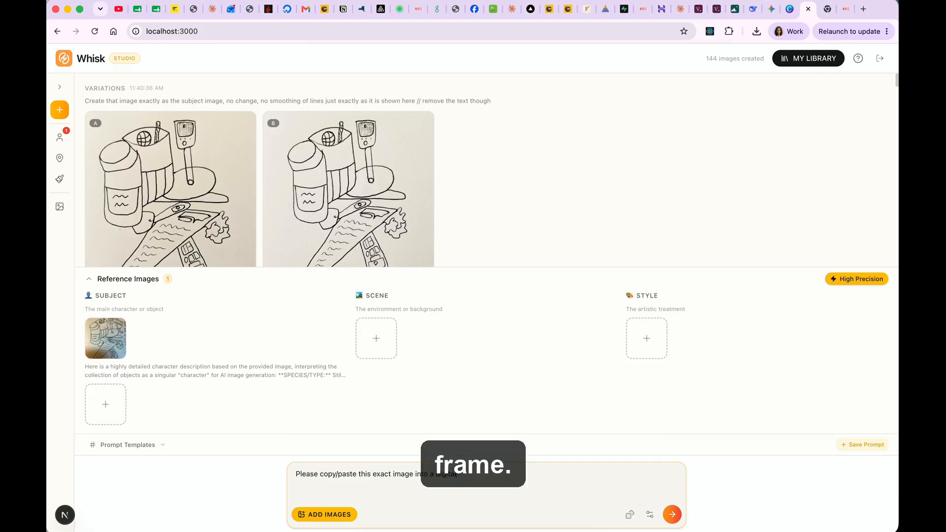
text(frame/)
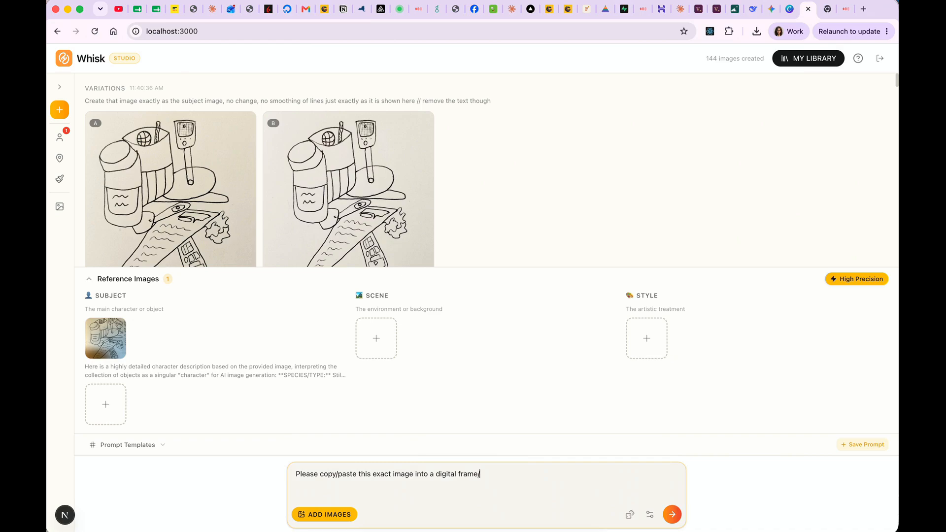
text(leave it exac)
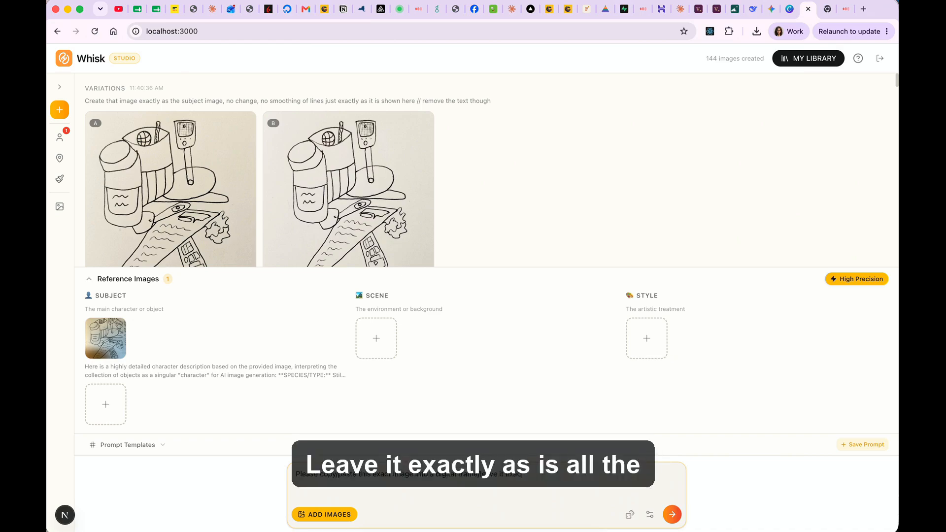
text(tly as is, all the)
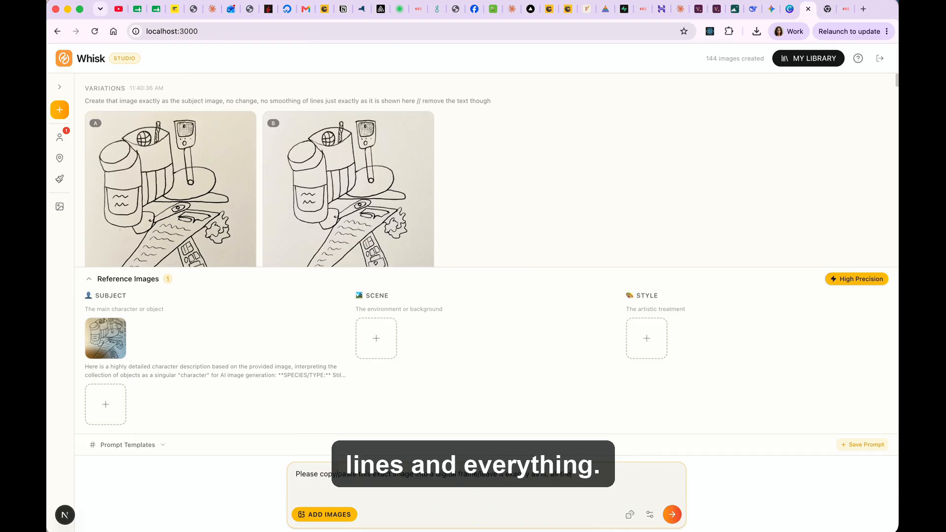
text( lines and everything )
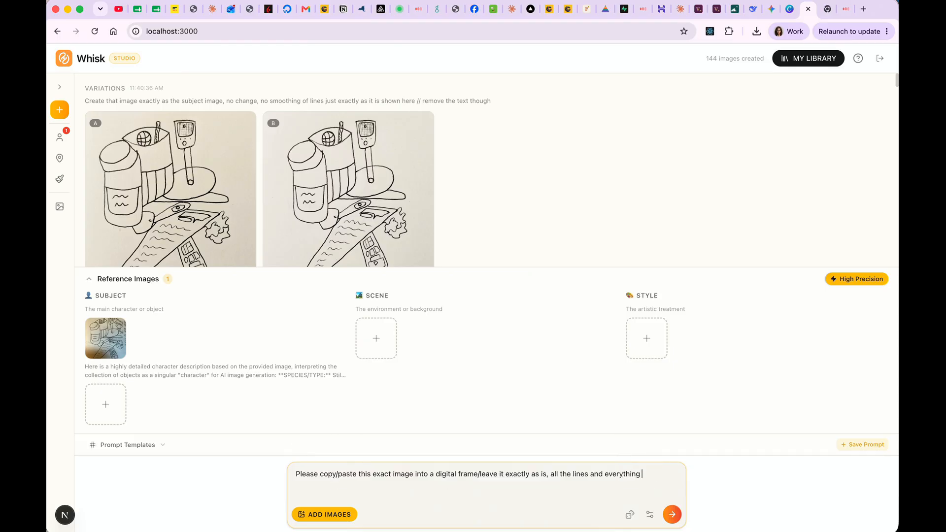
text(but removethe)
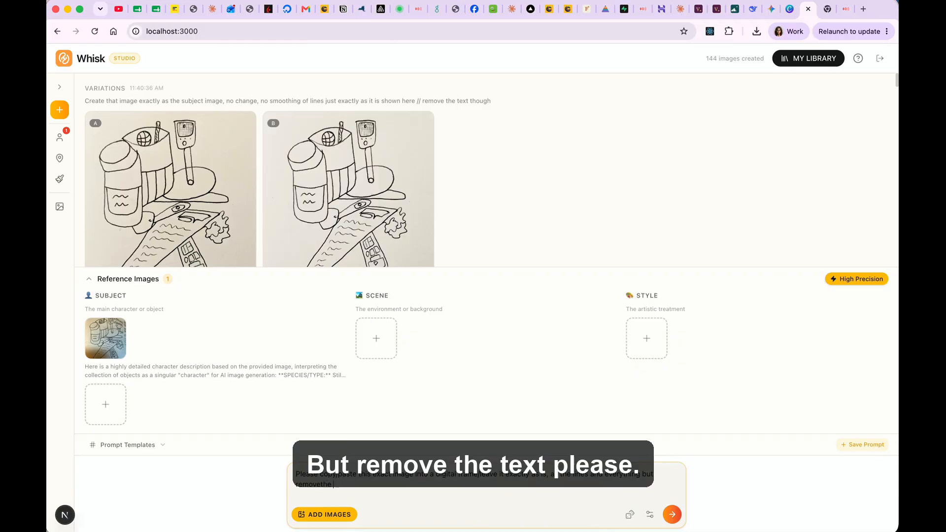
text( text please)
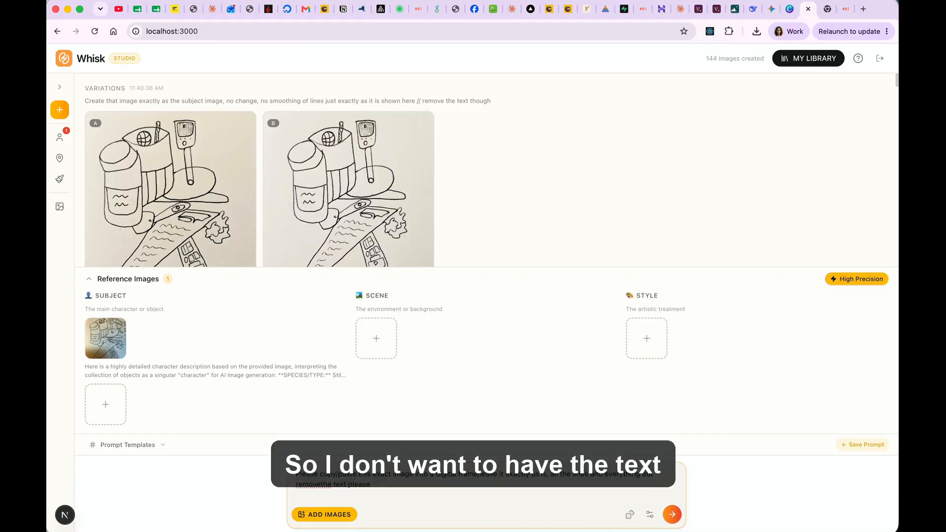
click(321, 486)
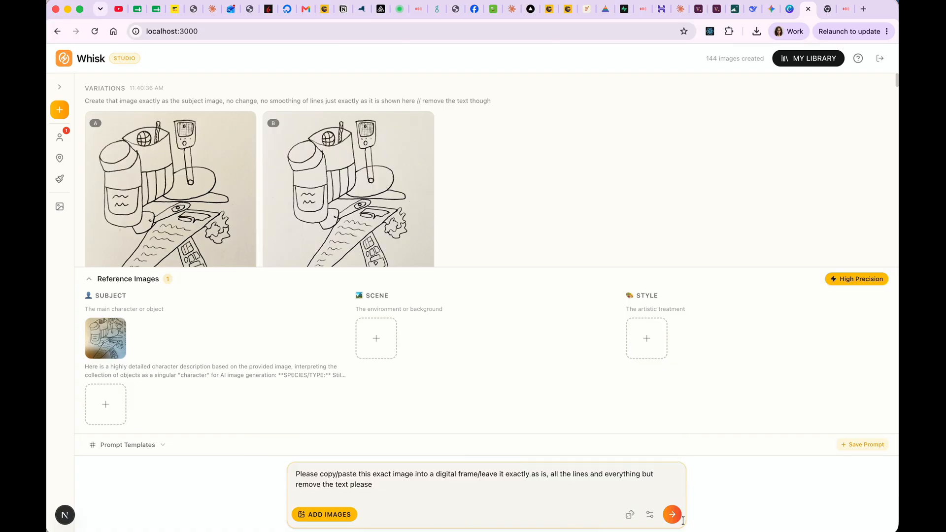
Step: Review the generation settings and generate the image variations, leaving the settings and reference images section closed
click(650, 514)
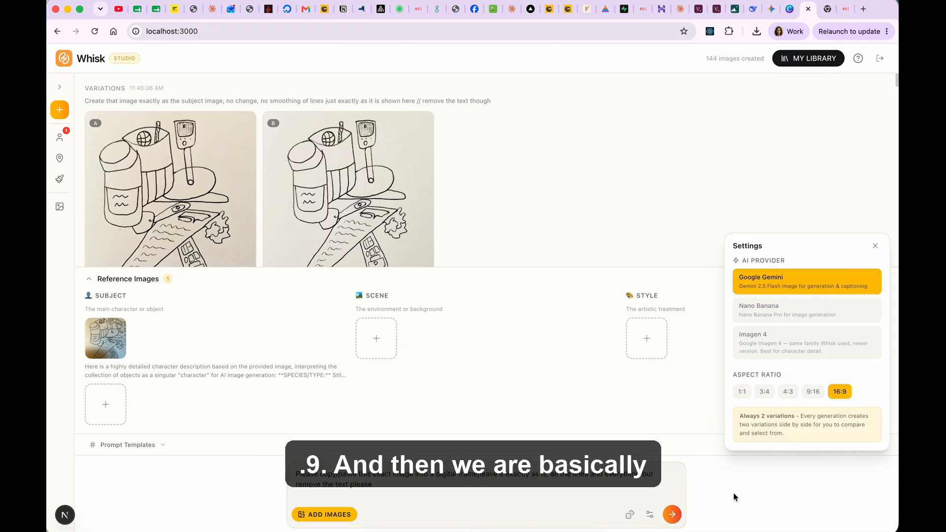
click(674, 514)
click(875, 247)
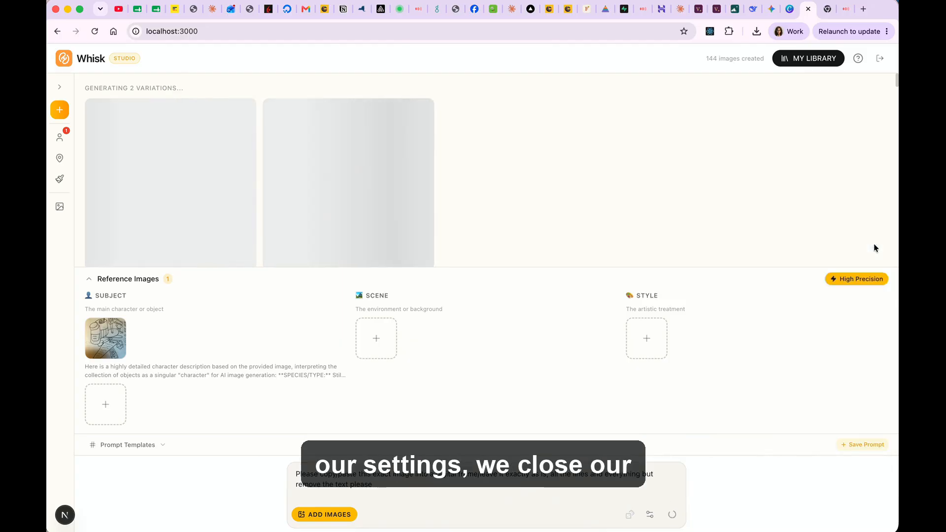
click(90, 279)
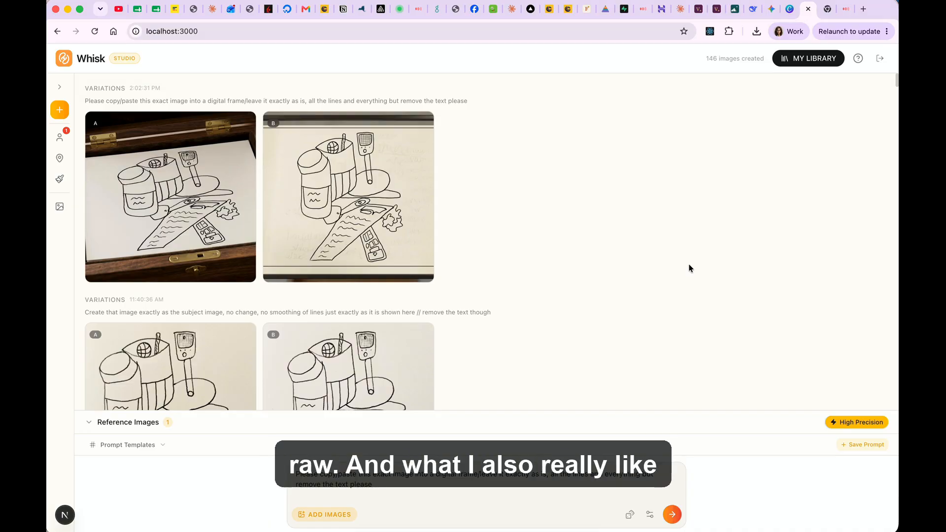
Step: View the newly generated variations A and B enlarged, one after the other
click(204, 191)
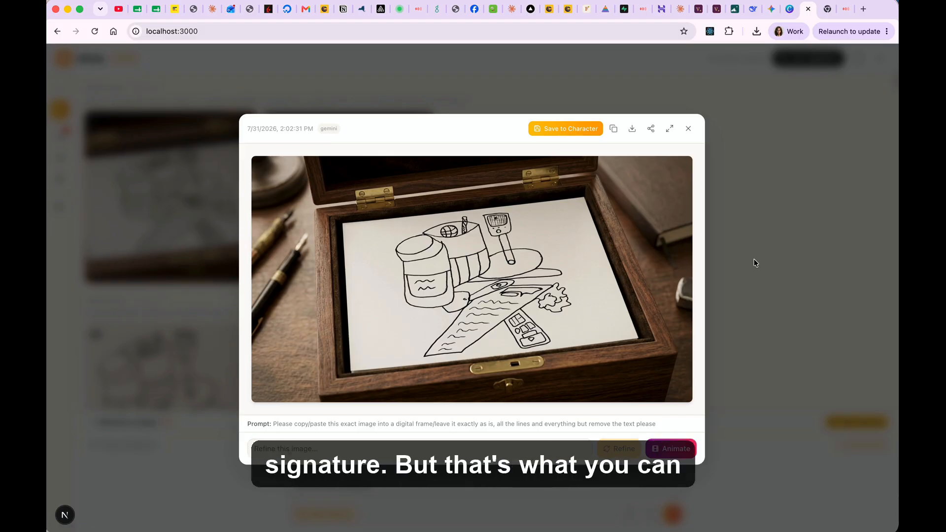
click(688, 129)
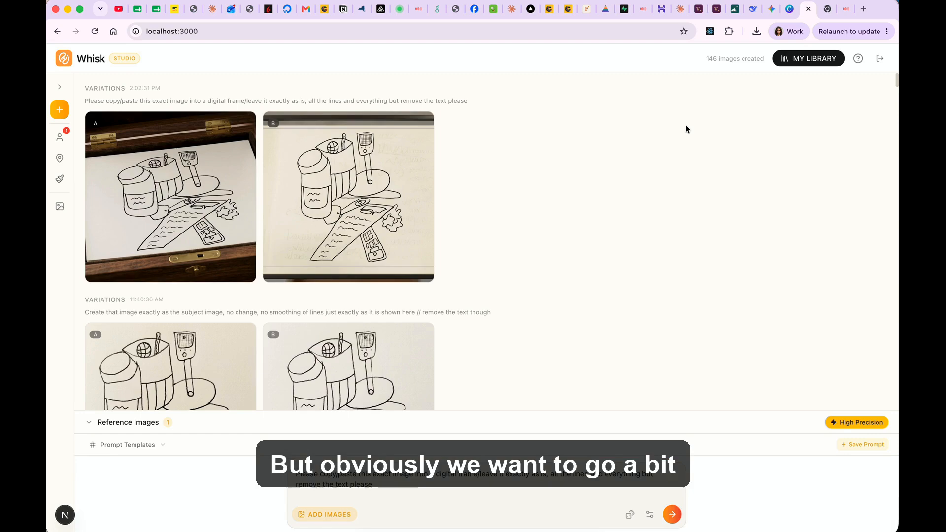
click(366, 194)
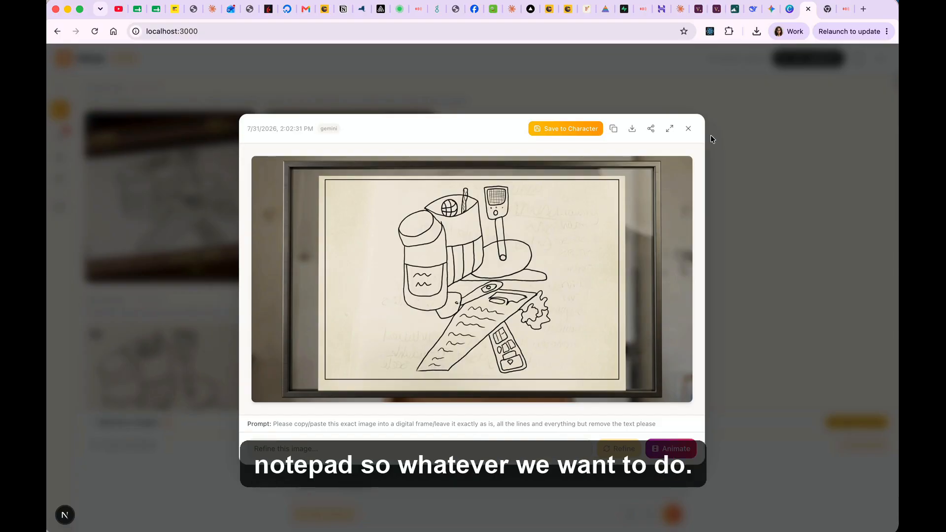
click(688, 129)
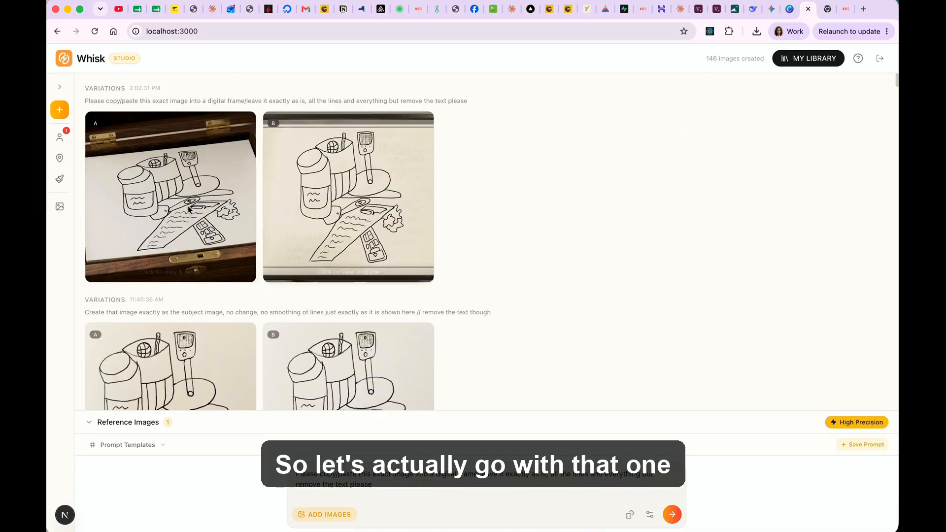
Step: Open variation A, the drawing in the wooden box, and download it
click(163, 213)
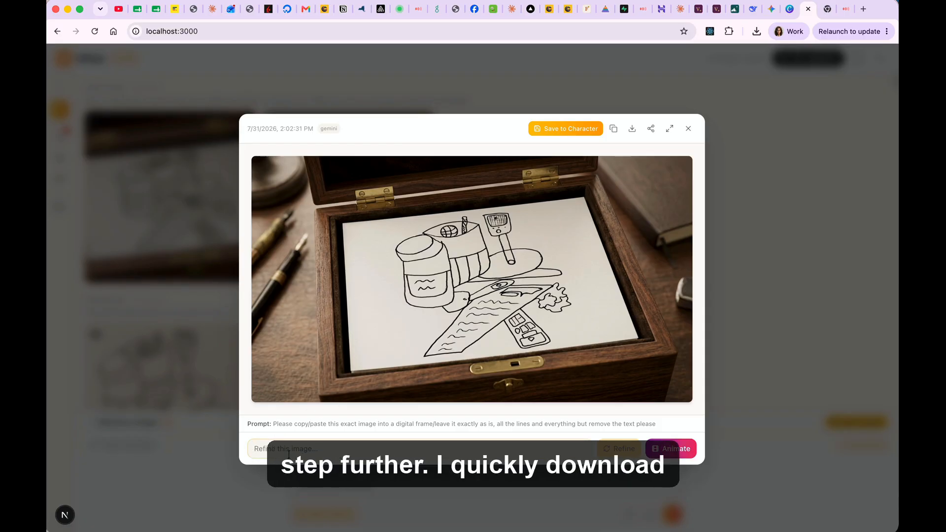
click(631, 129)
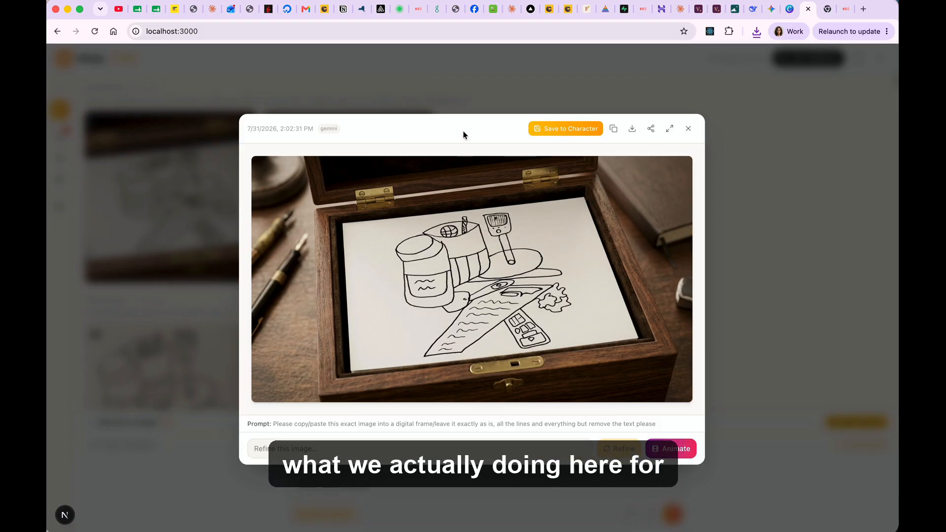
Step: Refine variation A with the instruction "smoothen out the lines of the image,nothing else" and download the refined image
click(348, 448)
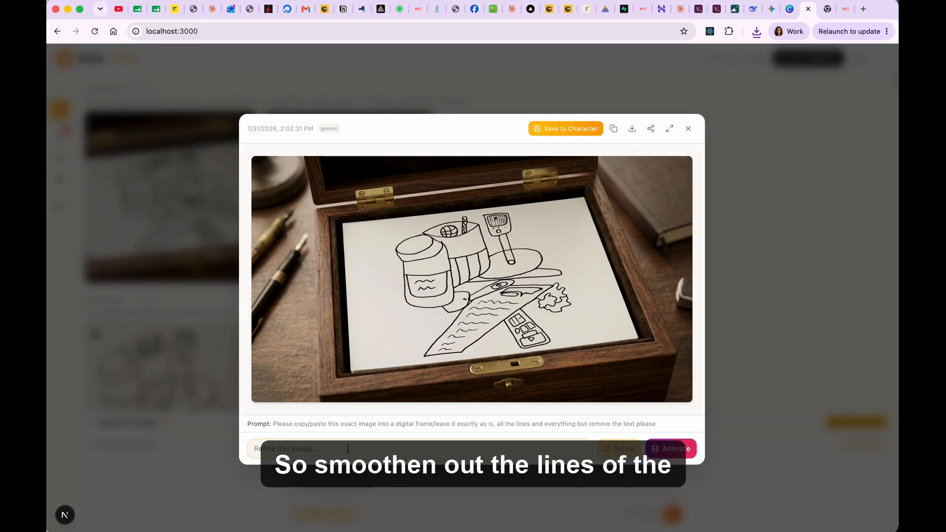
text(smootthen)
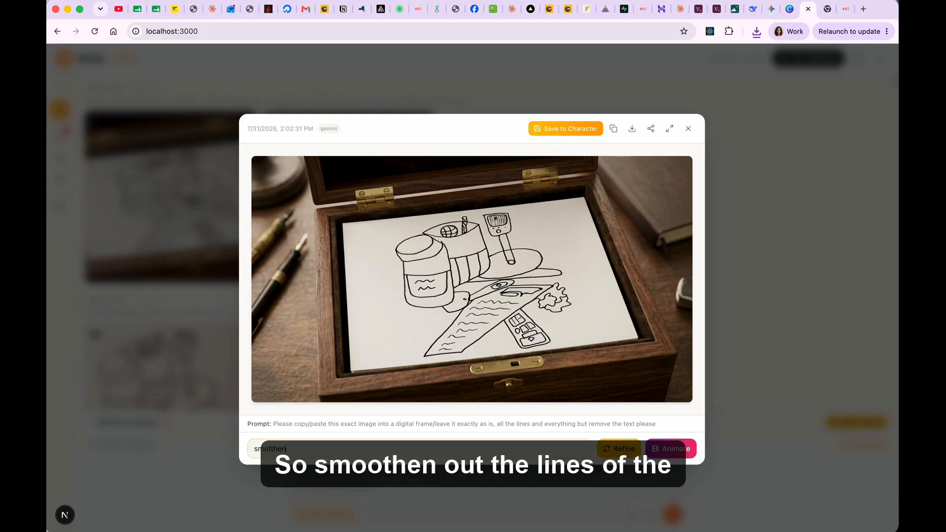
key(BackSpace)
key(BackSpace)
key(BackSpace)
key(BackSpace)
key(BackSpace)
text(othen out the lines of the image,)
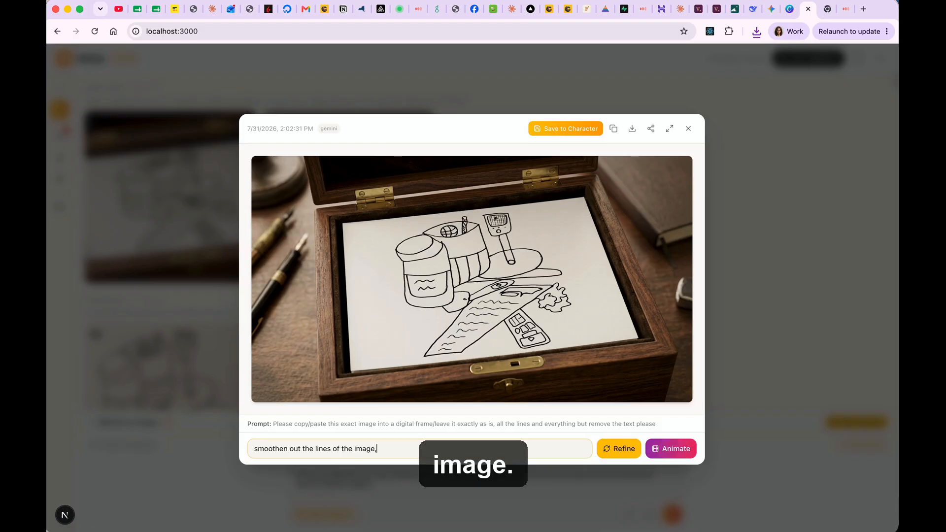
text(nothing else)
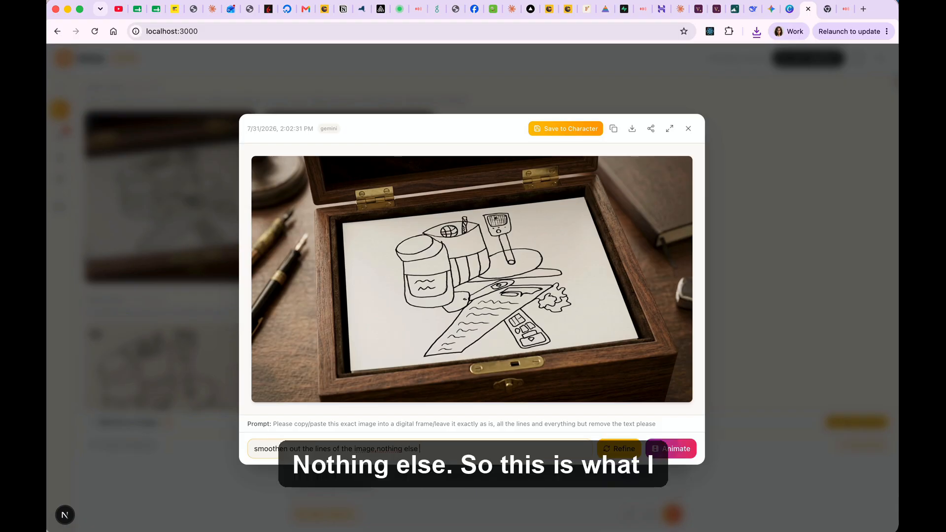
key(Return)
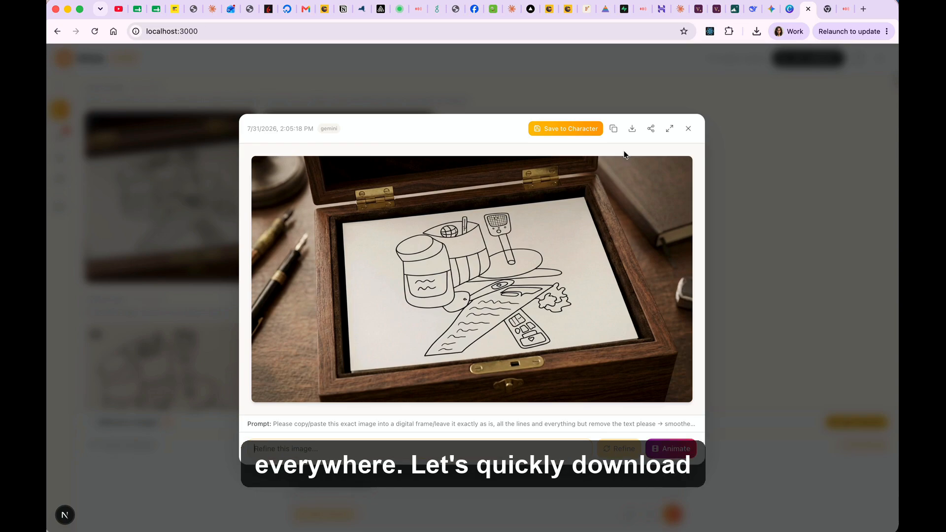
click(631, 128)
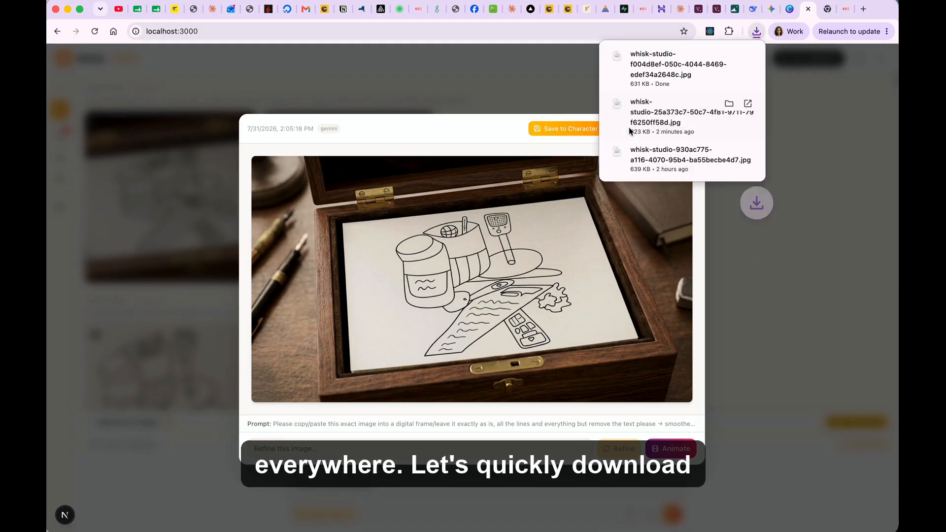
Step: Refine the smoothed drawing in the wooden box with the instruction "Please slightly add some coloring"
click(483, 129)
click(411, 446)
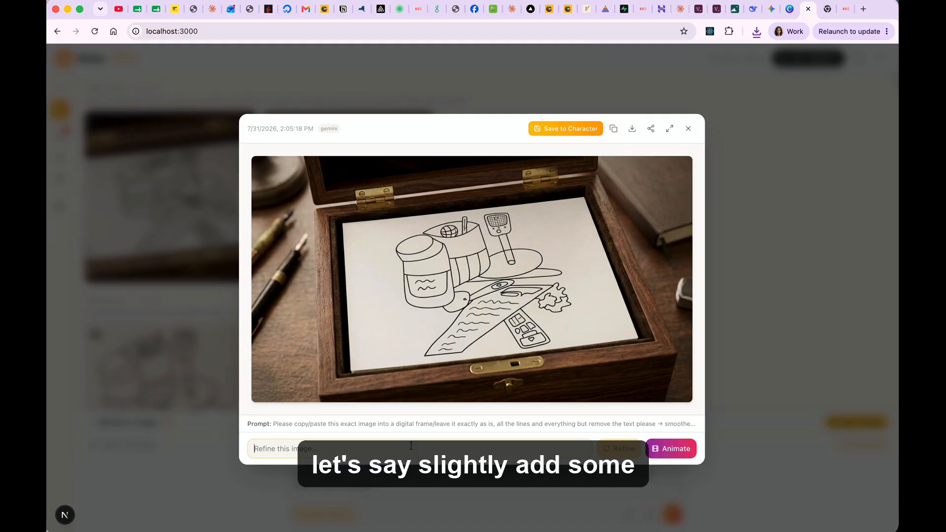
text(Please slightly)
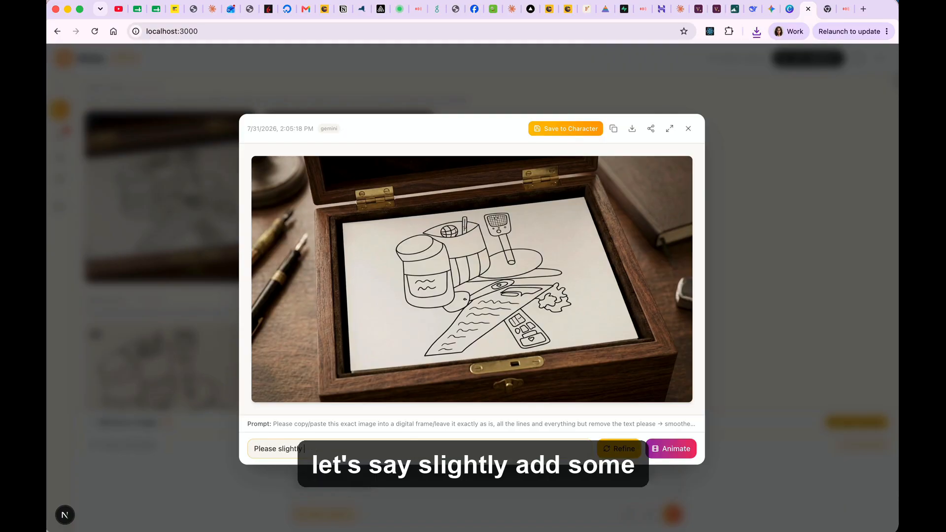
text( add somecoloring)
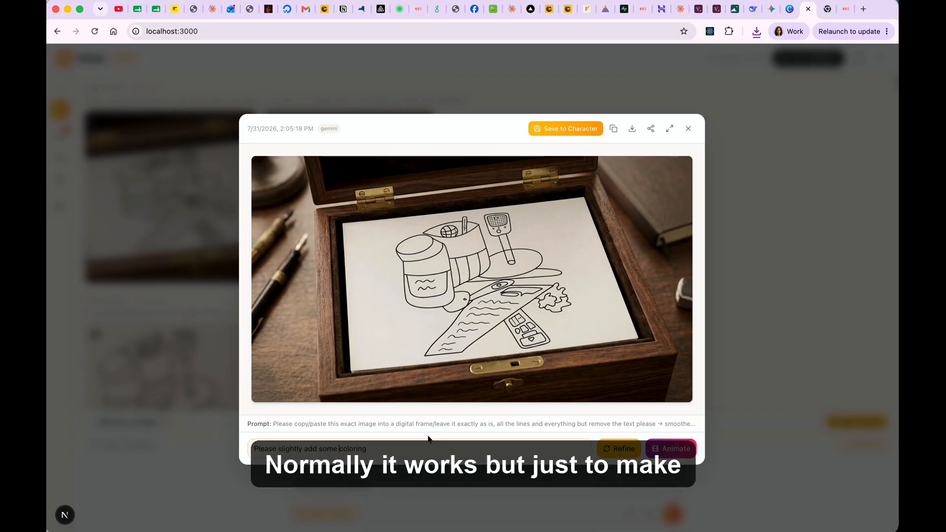
click(622, 448)
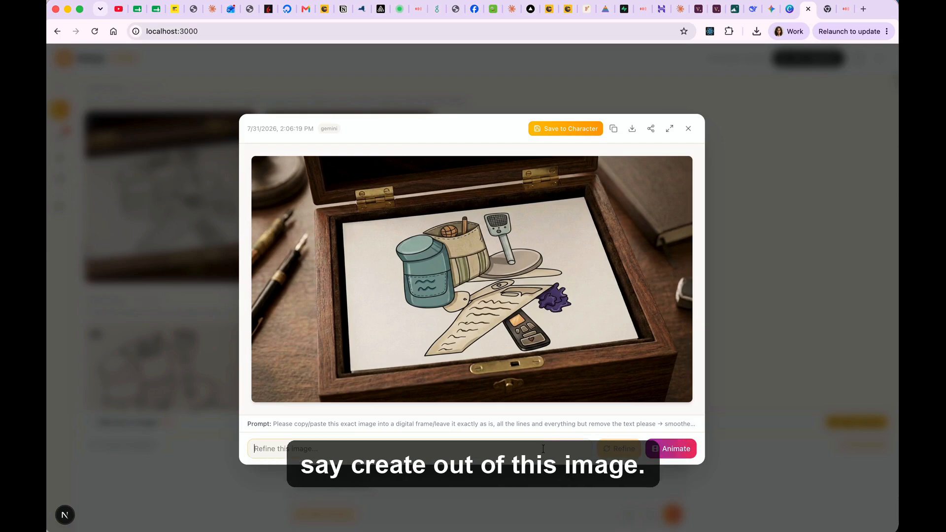
Step: Refine the coloured drawing with the instruction "Please create a scene out of this image- be creative"
text(Please create a )
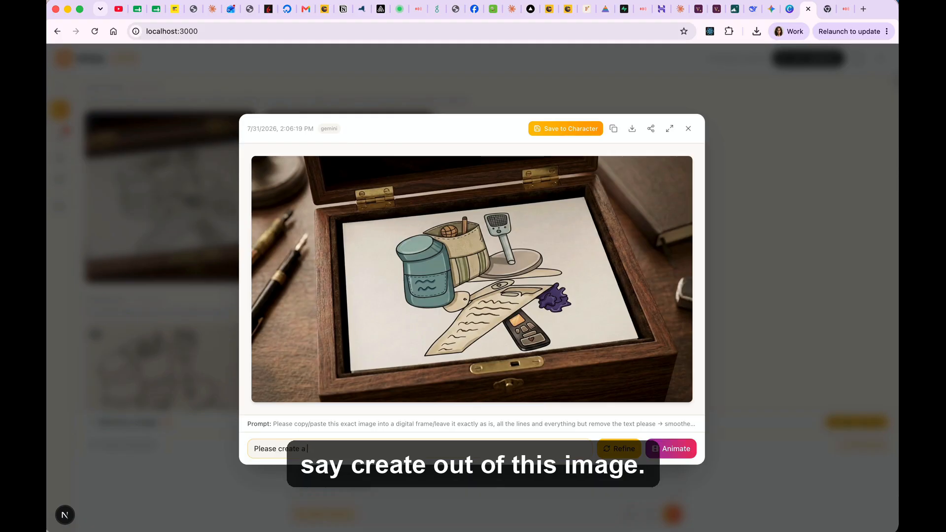
text(scene out of this image- be creative)
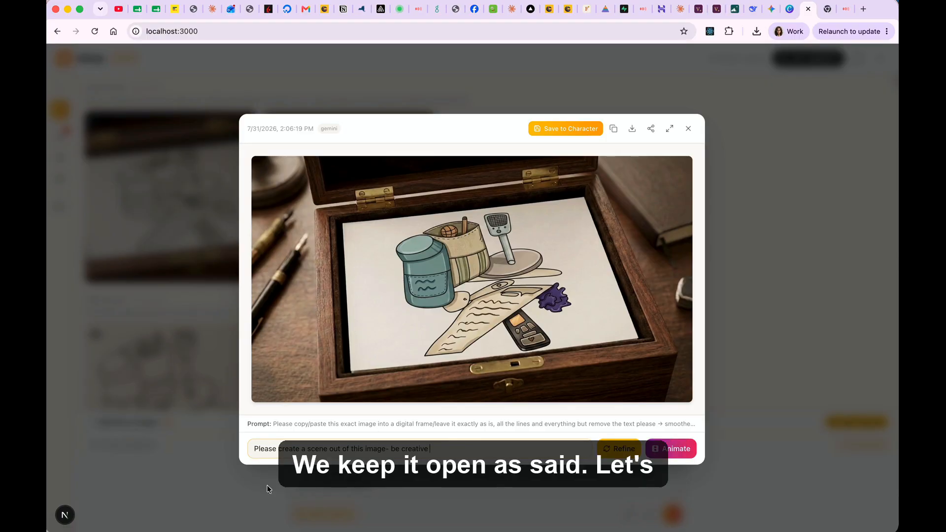
click(619, 449)
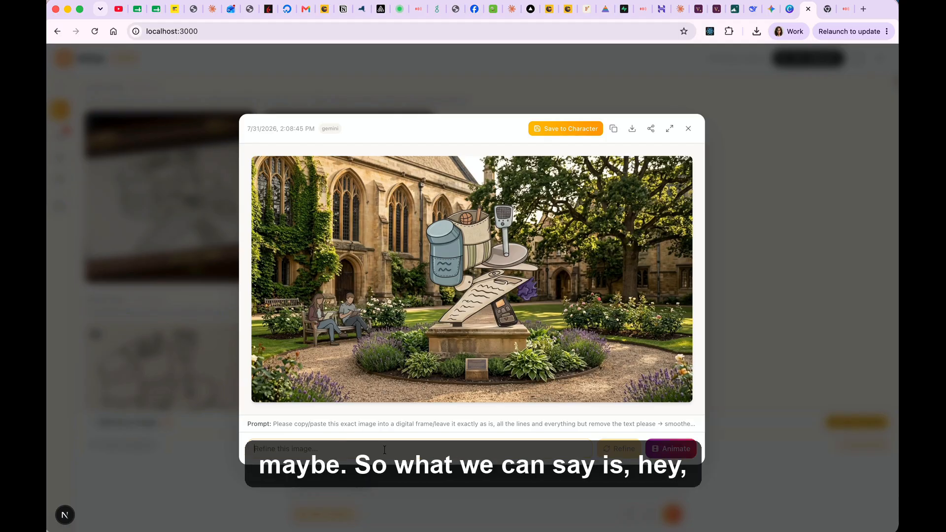
Step: Write a refine instruction asking that the original image's elements be integrated into the full scene, be its lightning star and make sense in the environment
text(hey, these images )
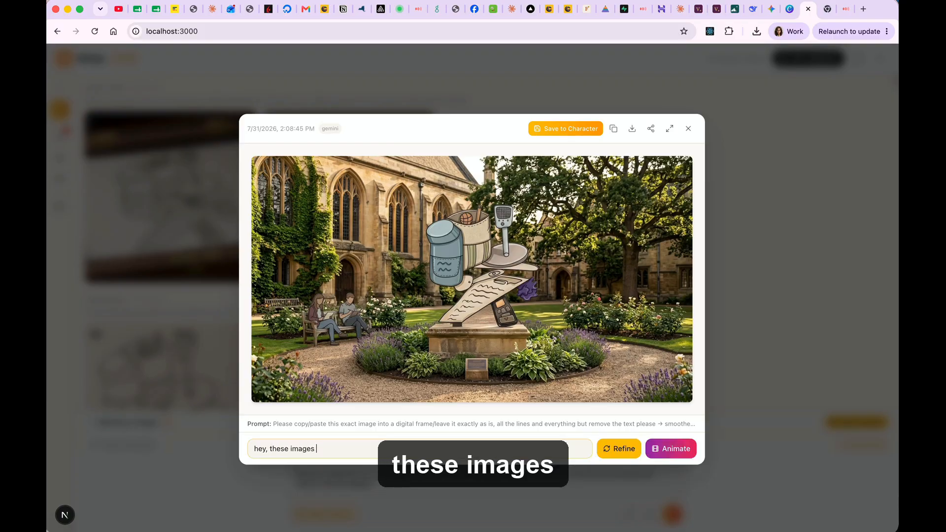
text(and el)
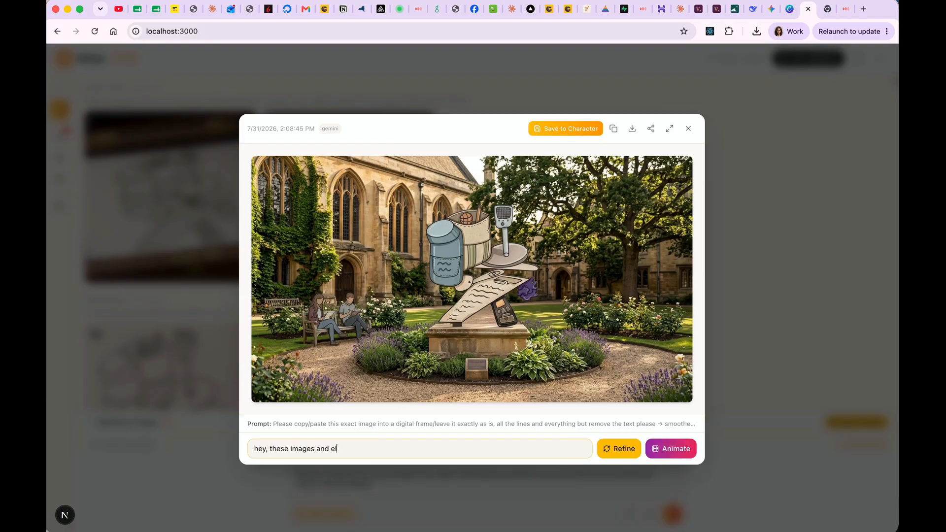
text(ements in t)
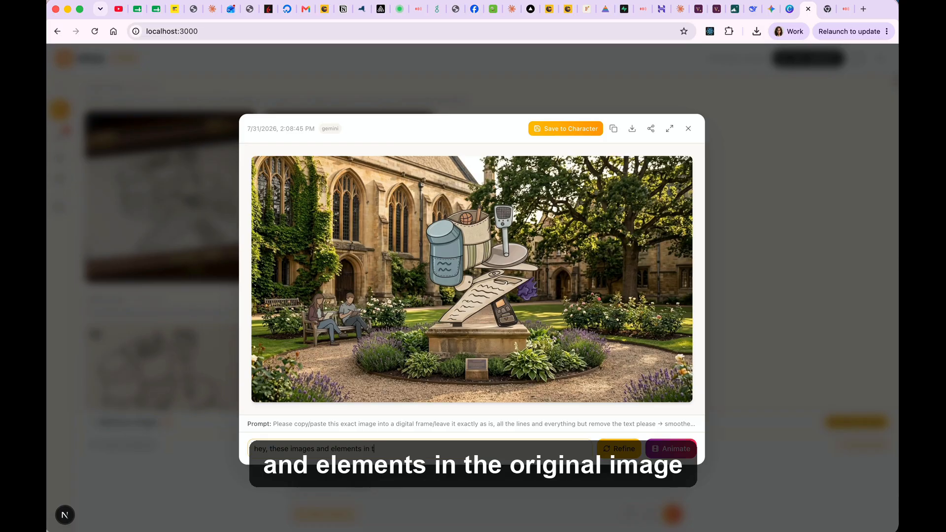
text(he original image s)
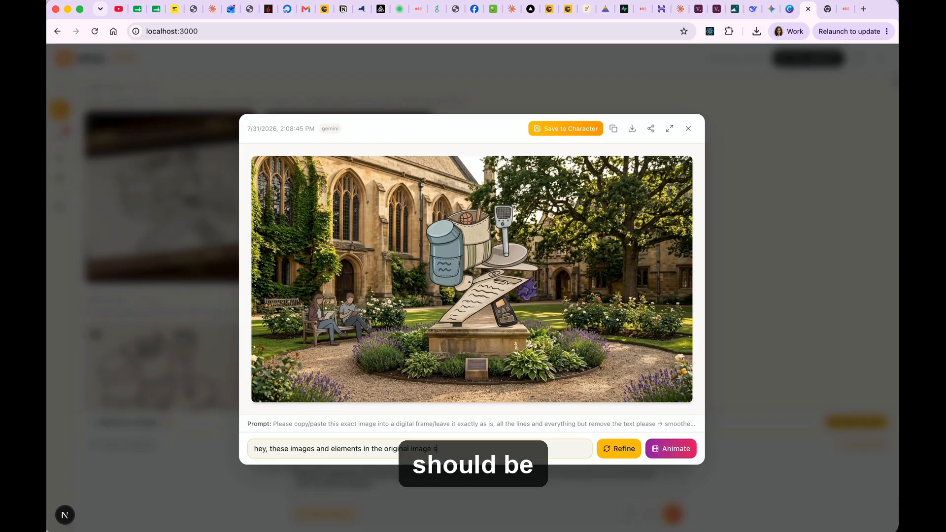
text(hould be)
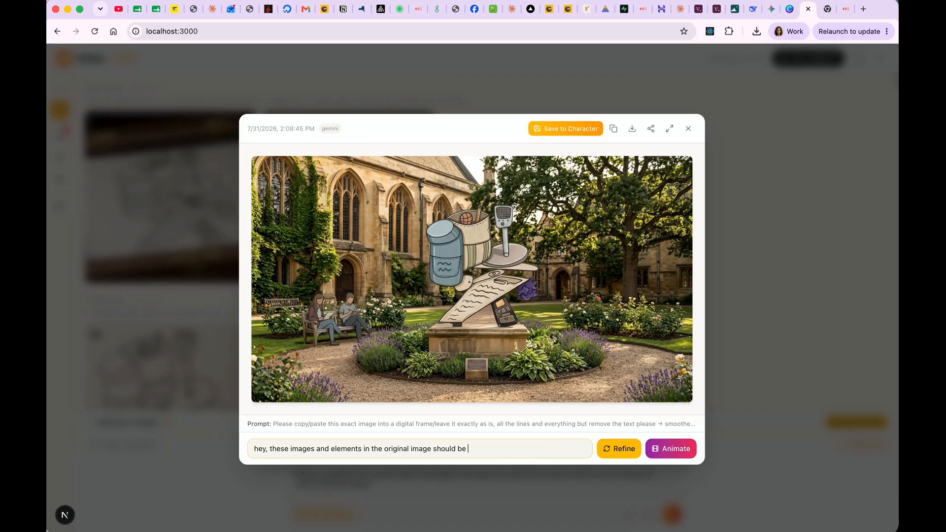
text( integrated into the)
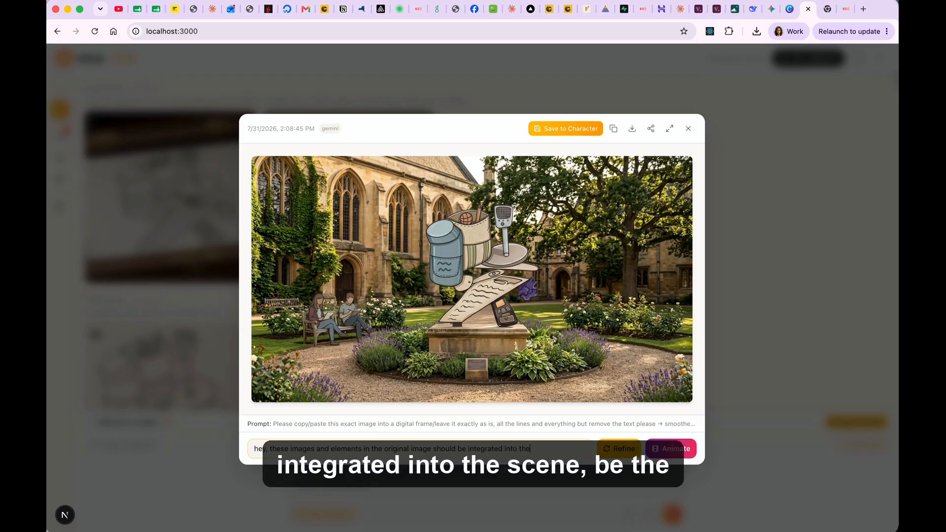
text( full scene, be the)
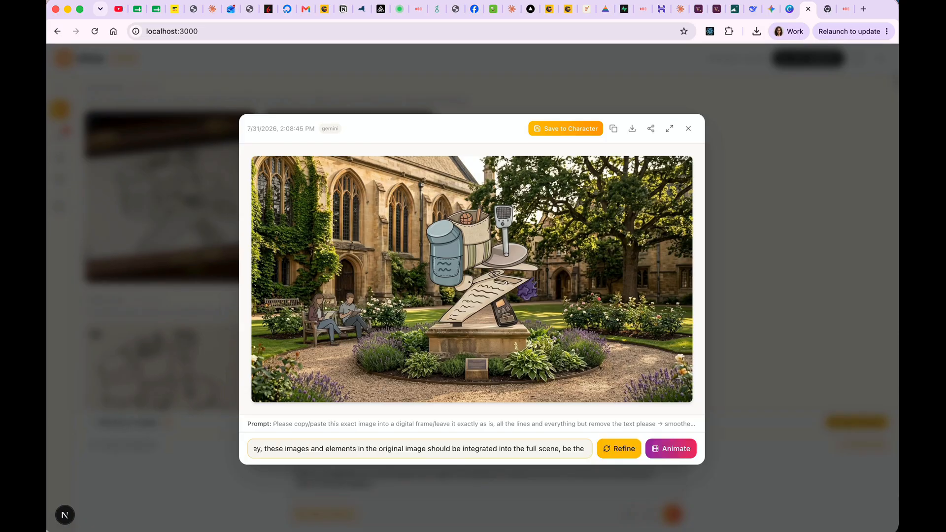
text( light)
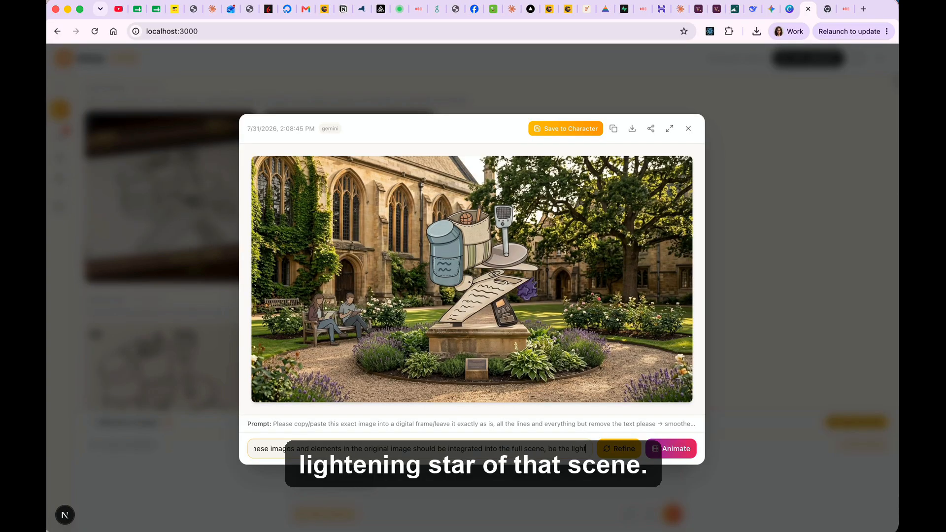
text(ning star of tha)
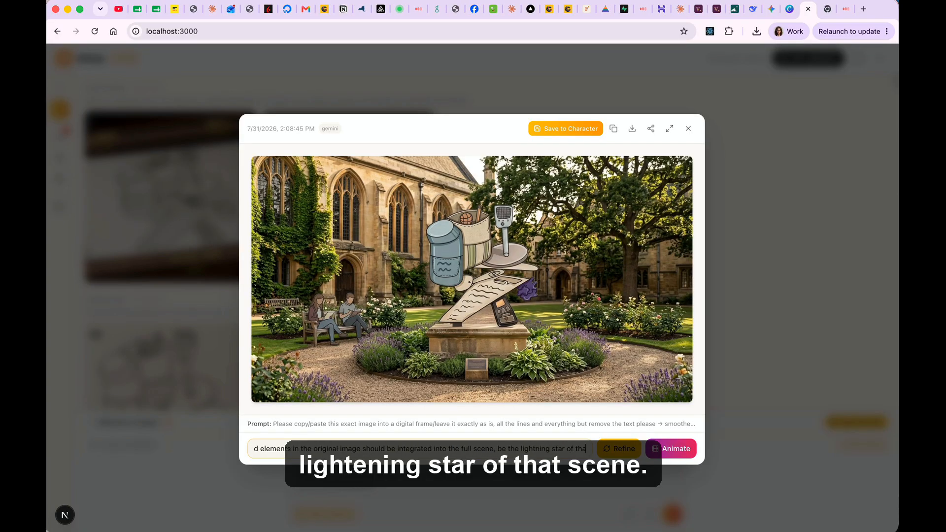
text(t scene and it should make)
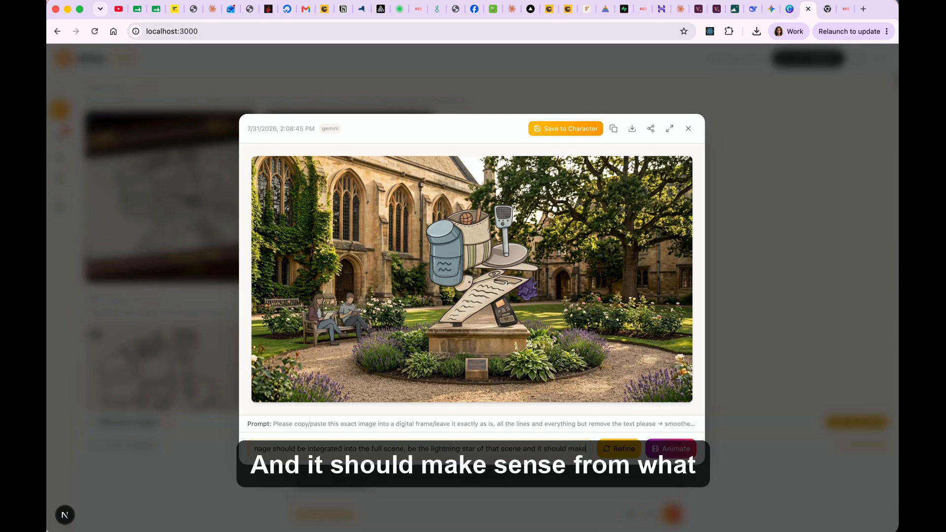
text( sense from what they are and how the)
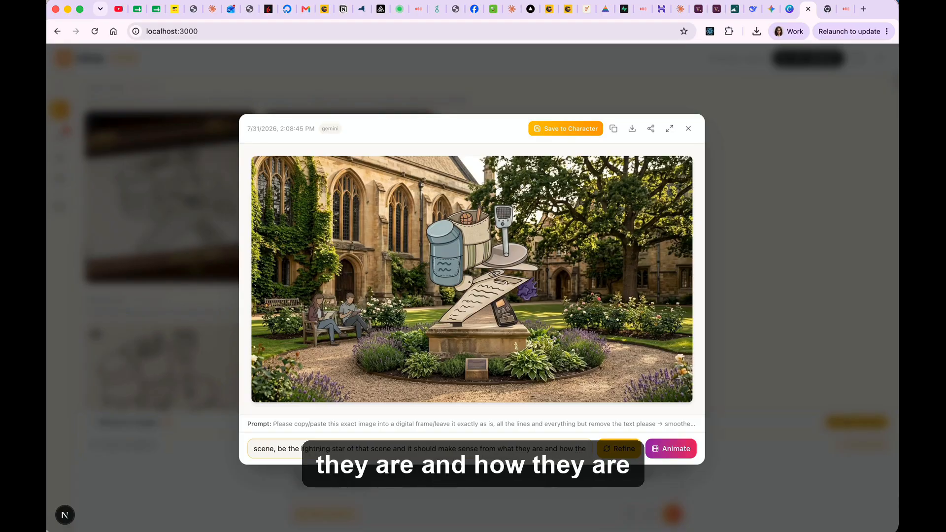
text(y are integrated into the environment -)
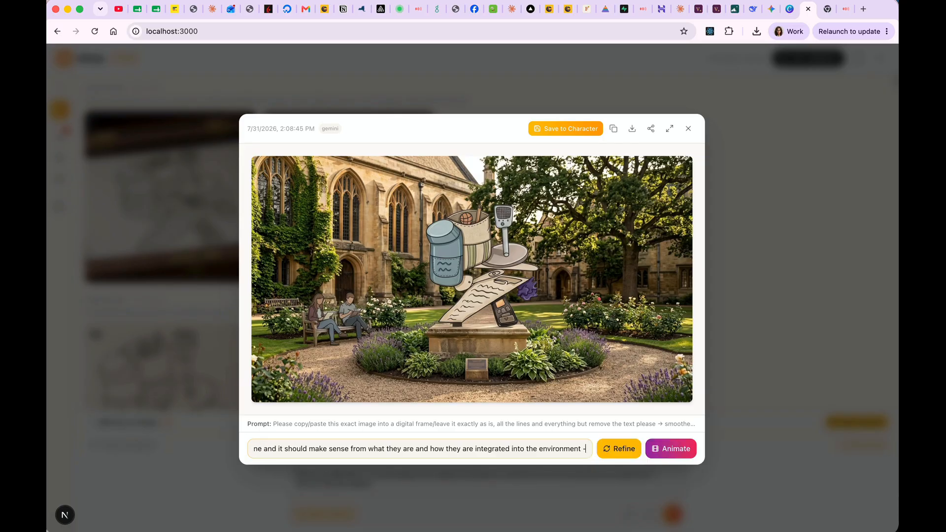
Step: Add "it should plausible - like not hanging around in the air while they needsomething to stand on" to the instruction and refine the garden scene
text(should be)
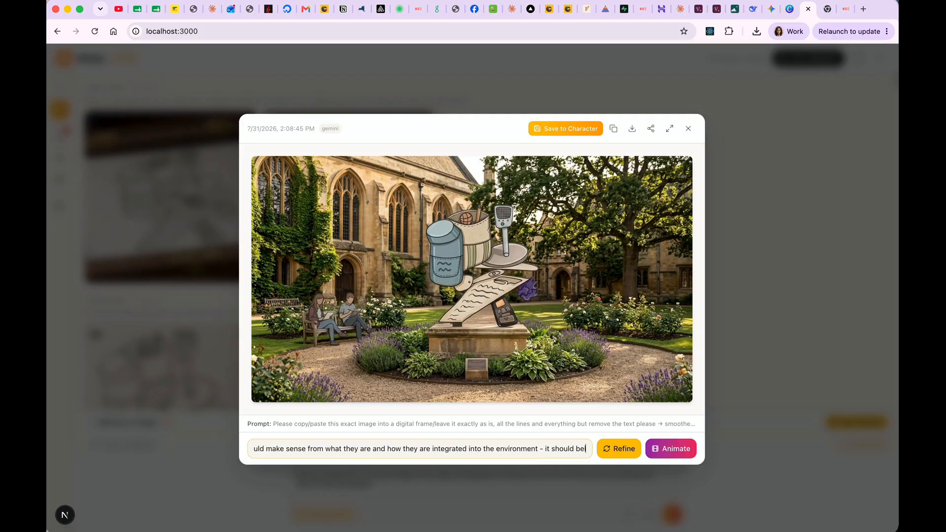
key(BackSpace)
key(BackSpace)
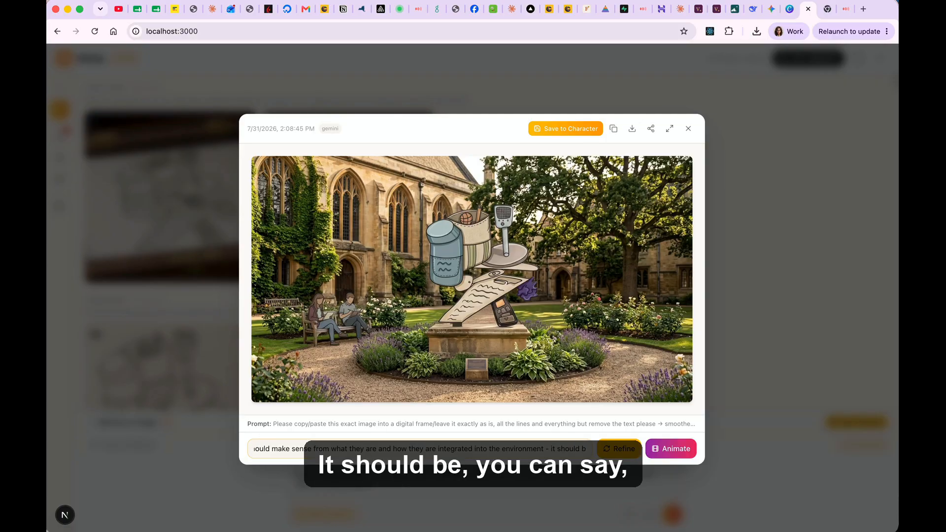
text(plausible)
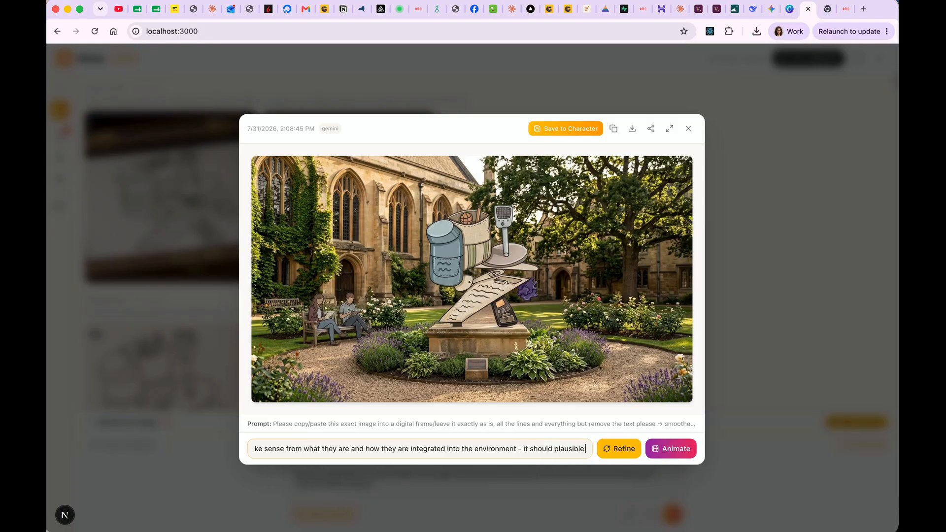
text( - like not)
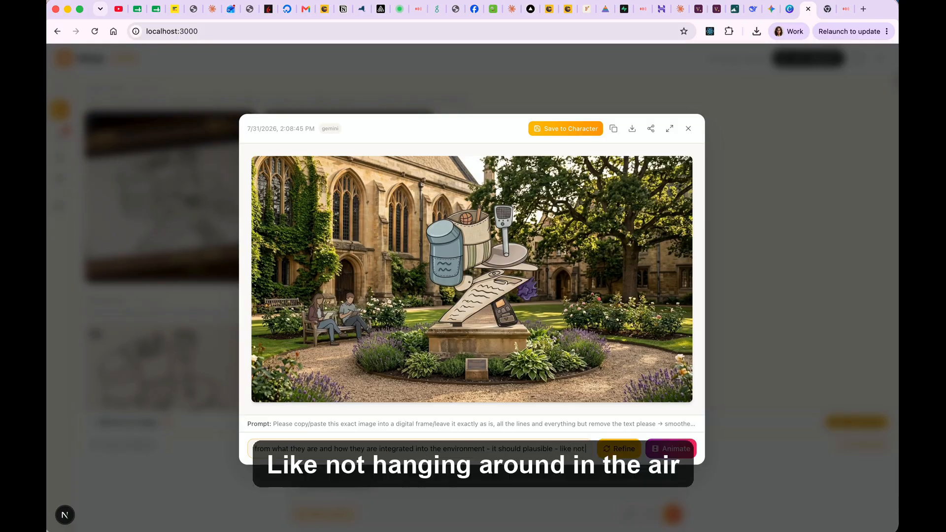
text( hanging around in the air whi)
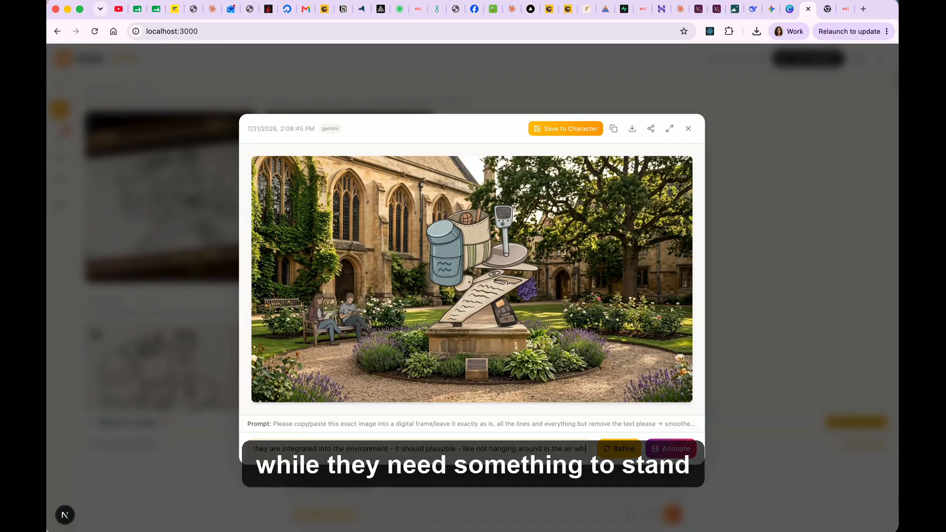
text(le they needsomething to stand on)
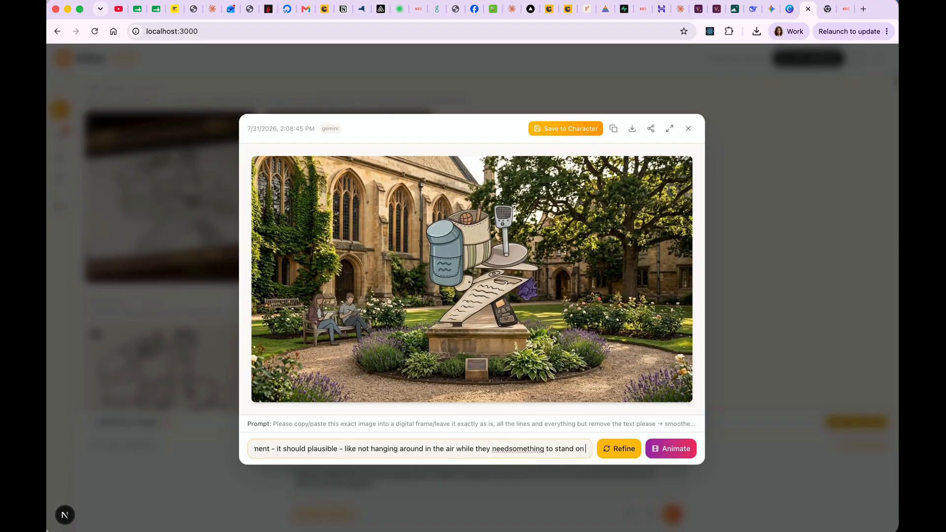
click(628, 453)
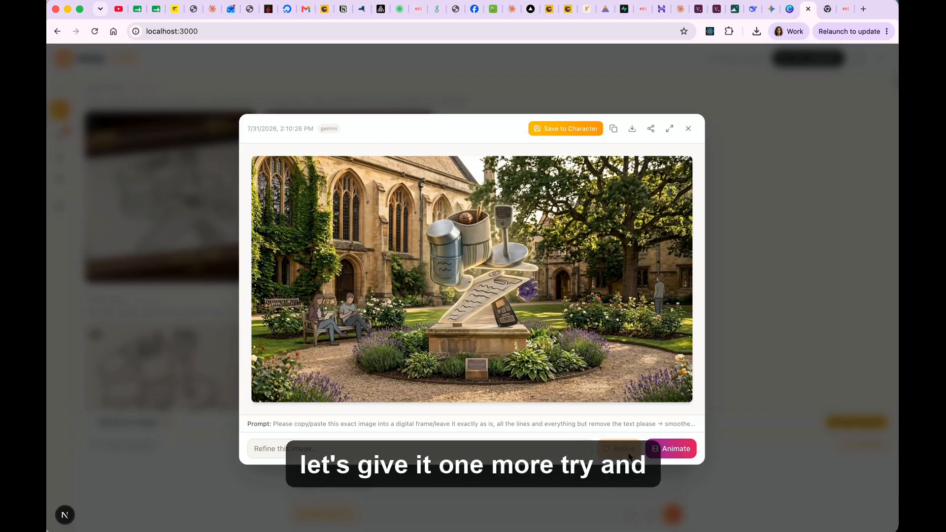
Step: Refine the garden scene with the instruction "Place these items on a desk and make a desk scene out of it"
click(542, 451)
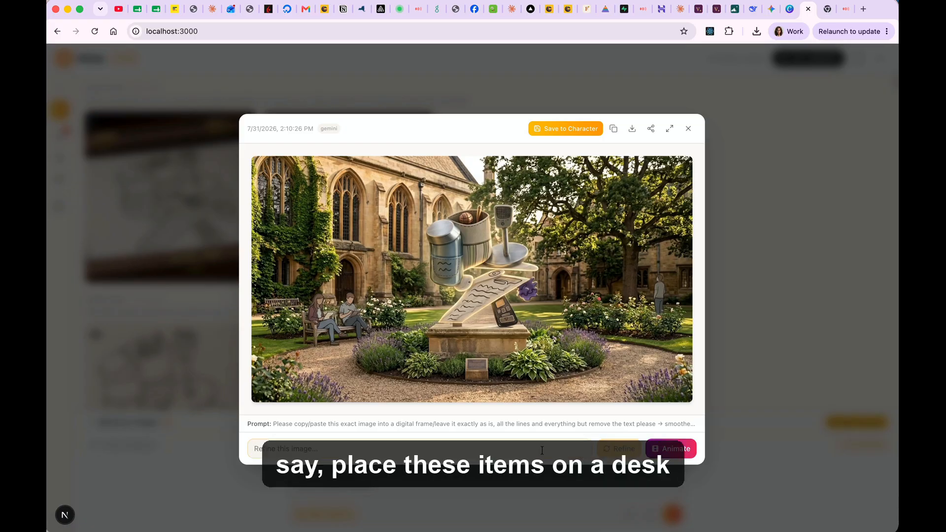
text(Place these items)
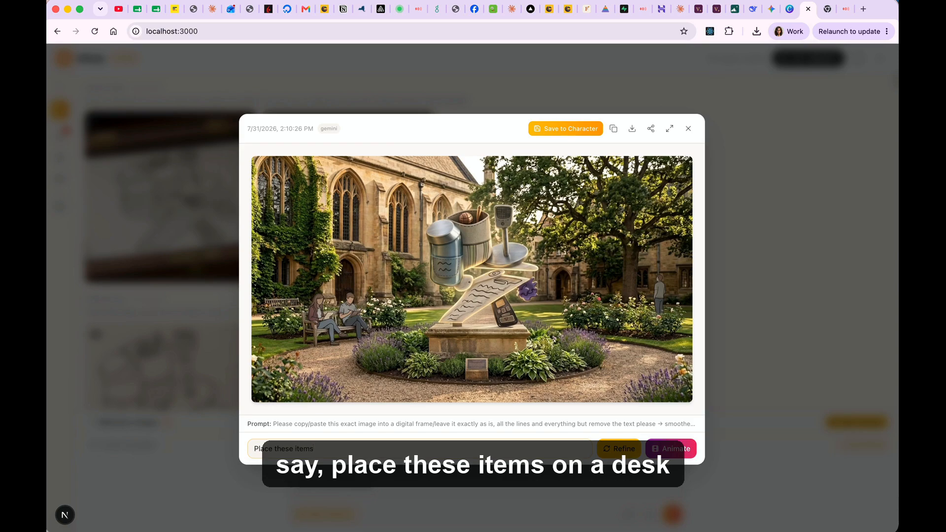
text( on a desk and ma)
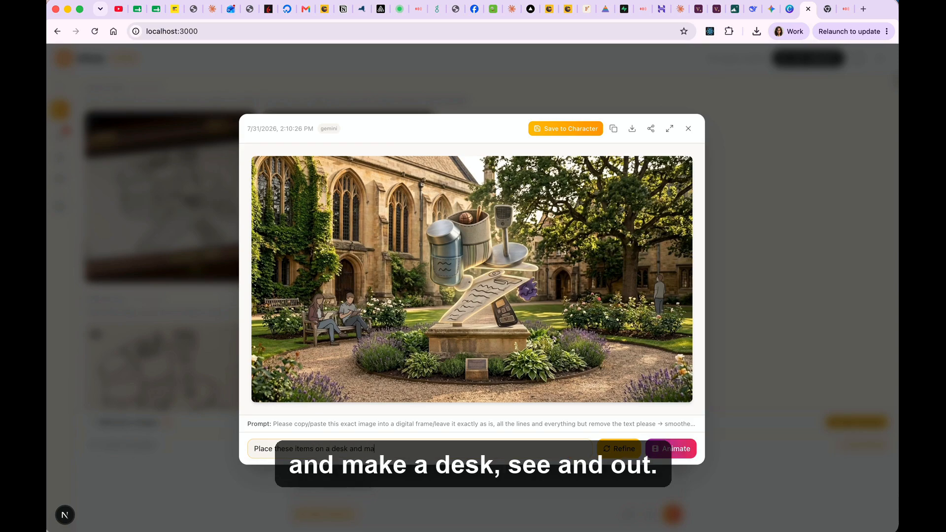
text(ke a desk scene out of it)
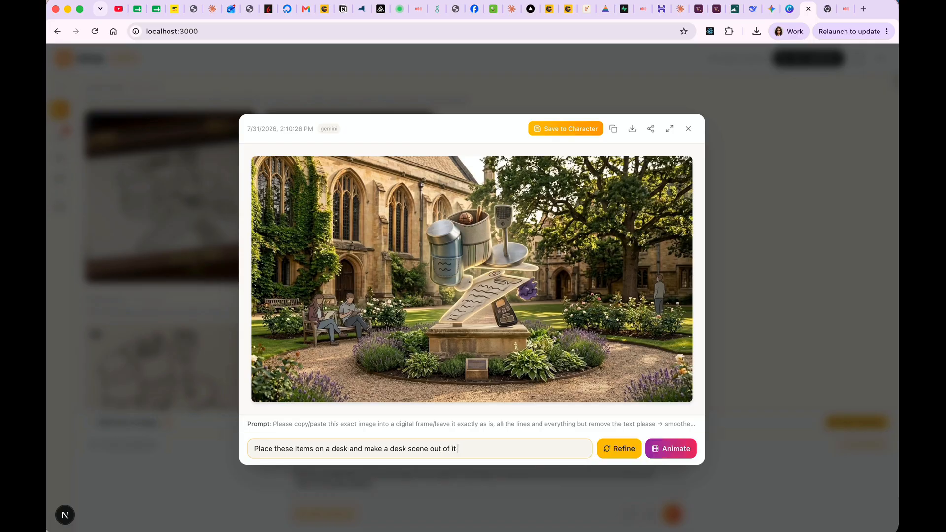
key(Return)
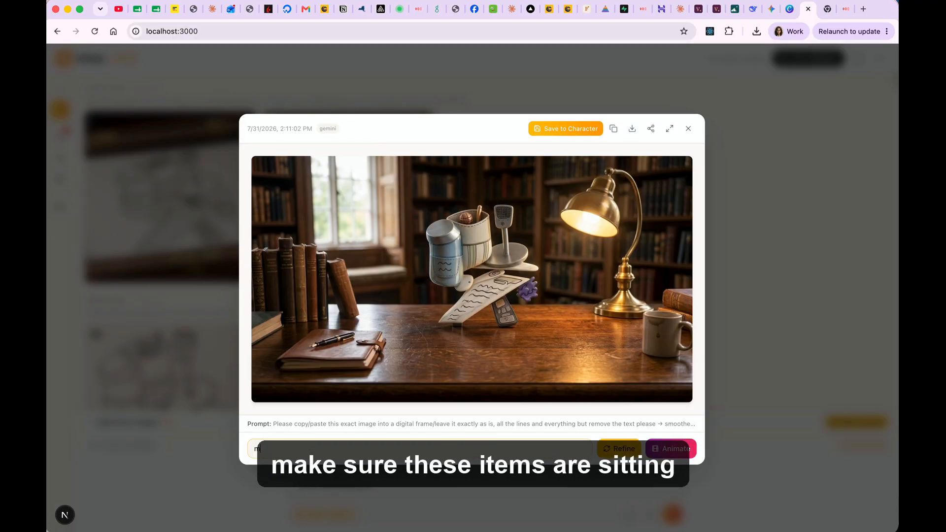
Step: Write the refine instruction "make sure these items are sitting on the table and actually are on the table instead of floating" for the desk scene
text(make sure these items are sitting on the table)
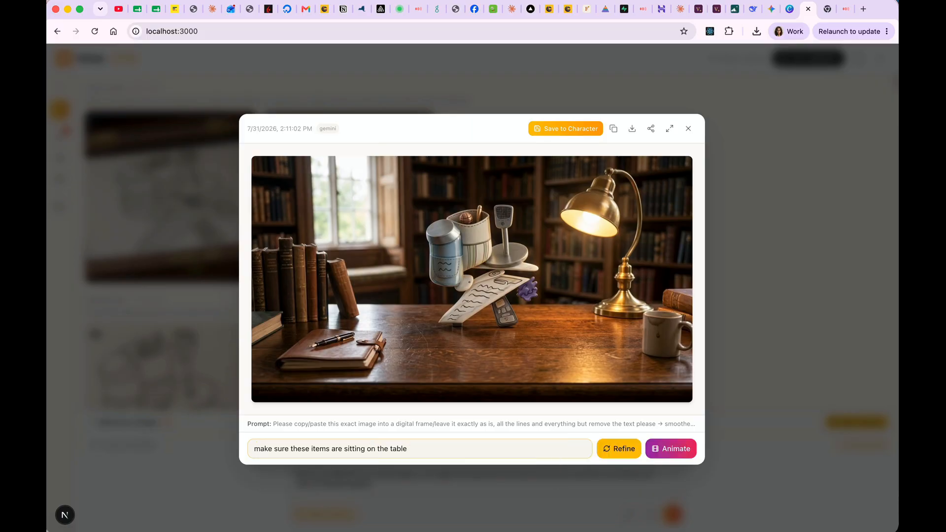
text( and actually are)
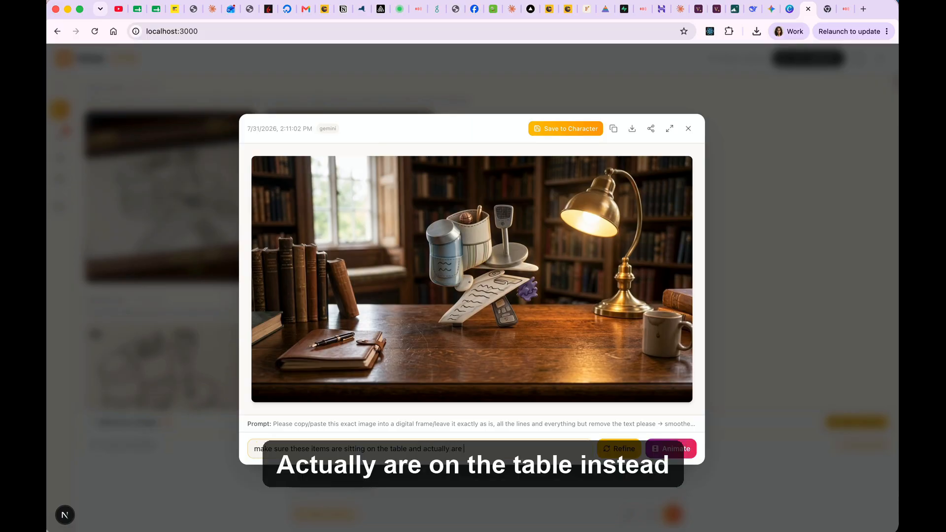
text( on the table instead of floating )
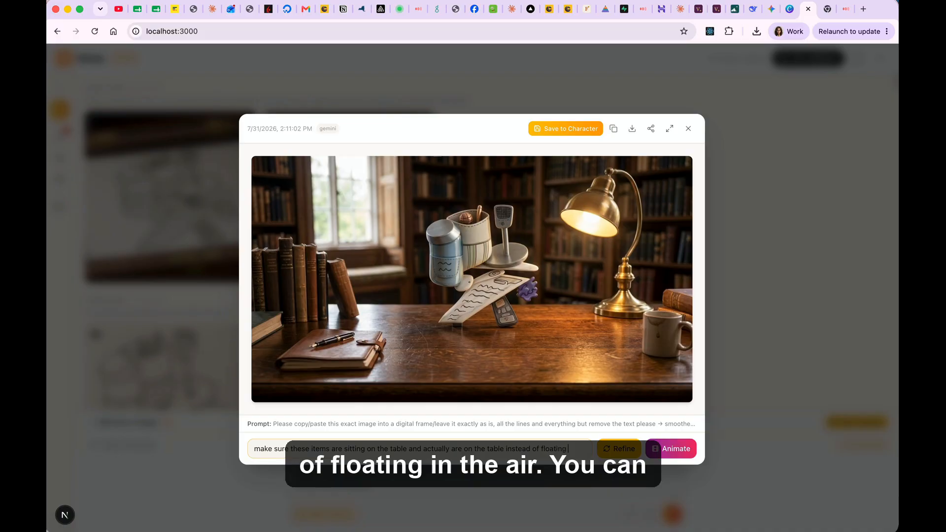
Step: Extend the instruction with "in the air,you can also disassembly them if needed to make sure they areproperly on the table" and refine the desk scene
text(in the air,you can also)
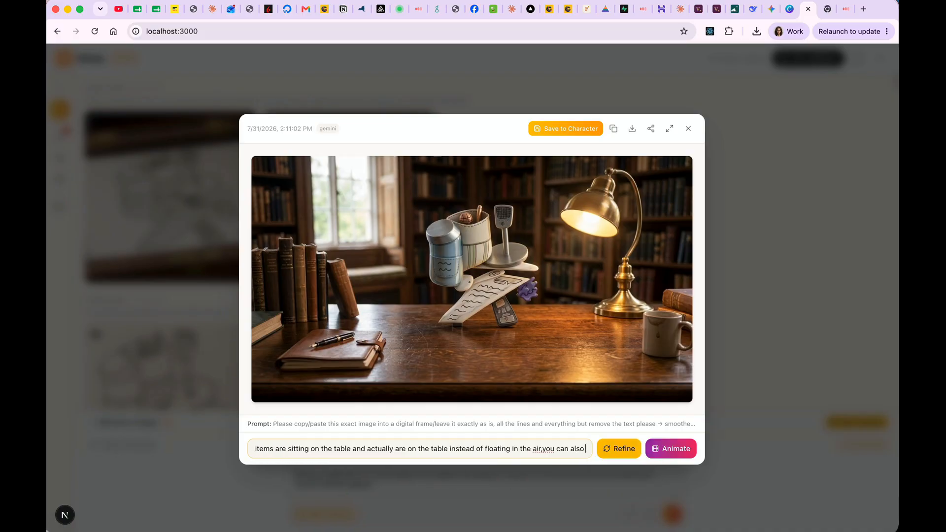
text( dis)
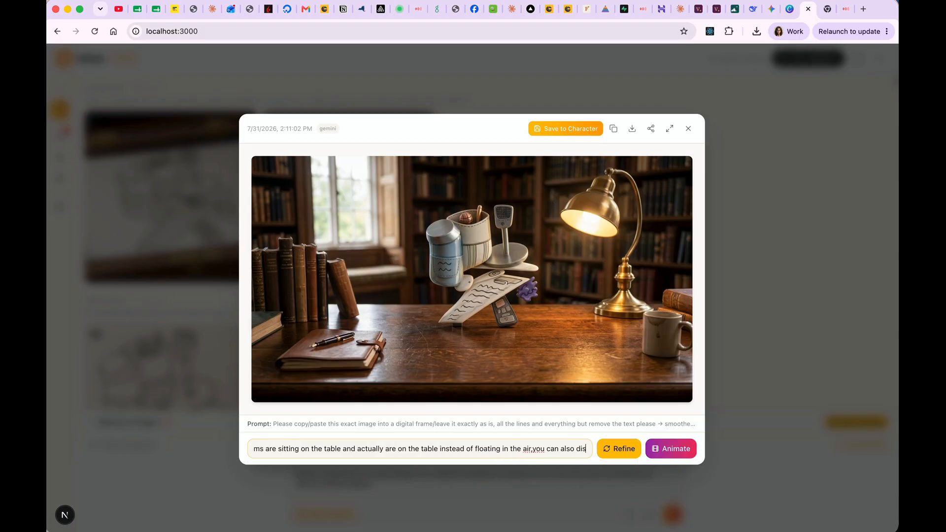
text(assembly)
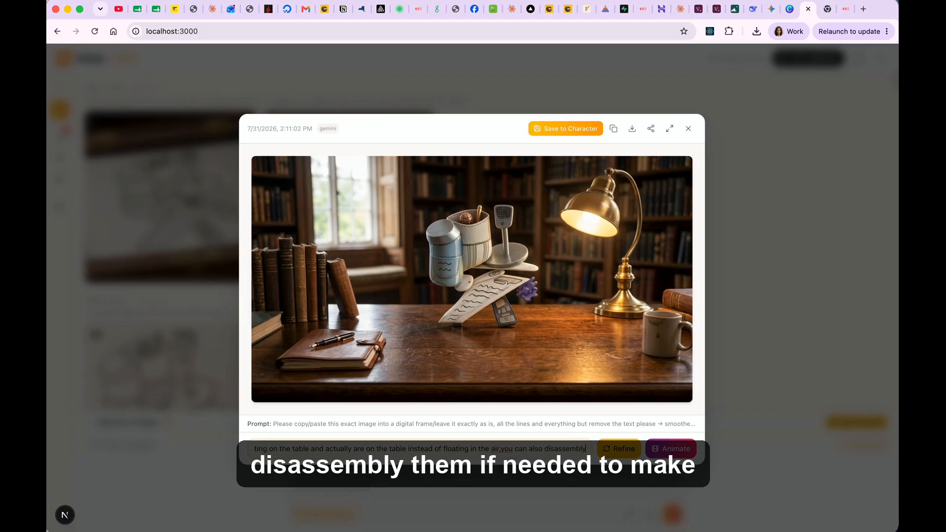
text( them if neede)
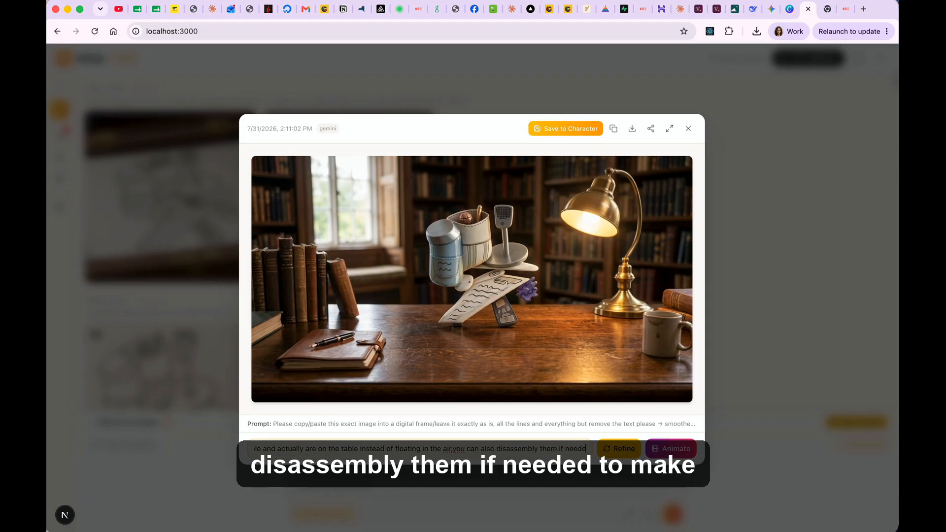
text(d to make sure they are)
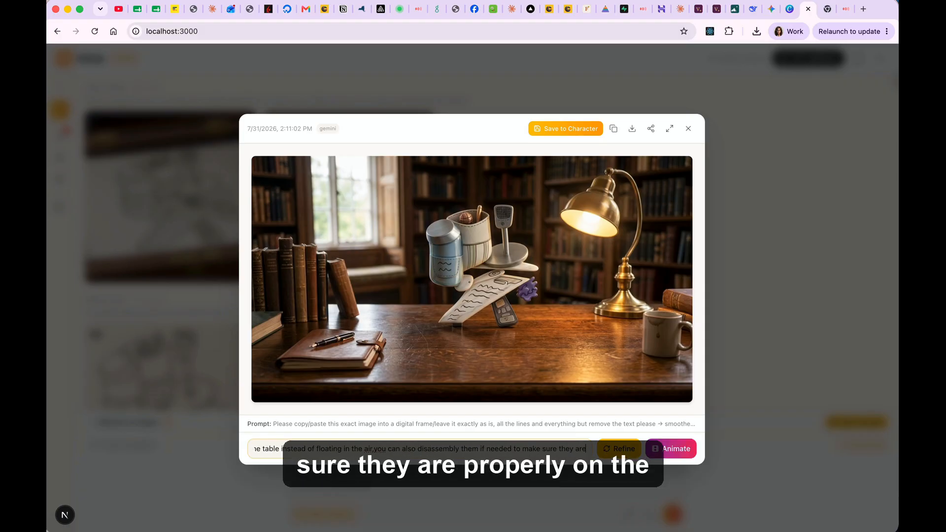
text(properly on the table)
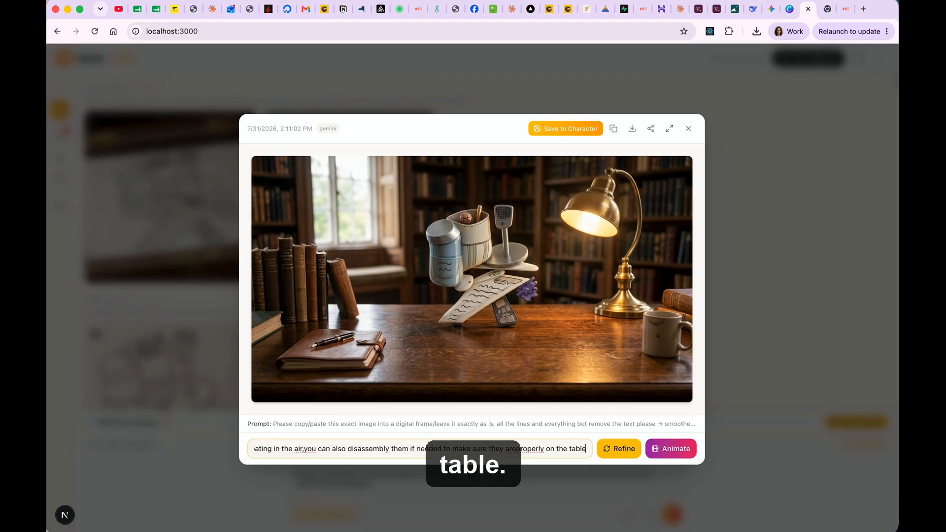
key(Return)
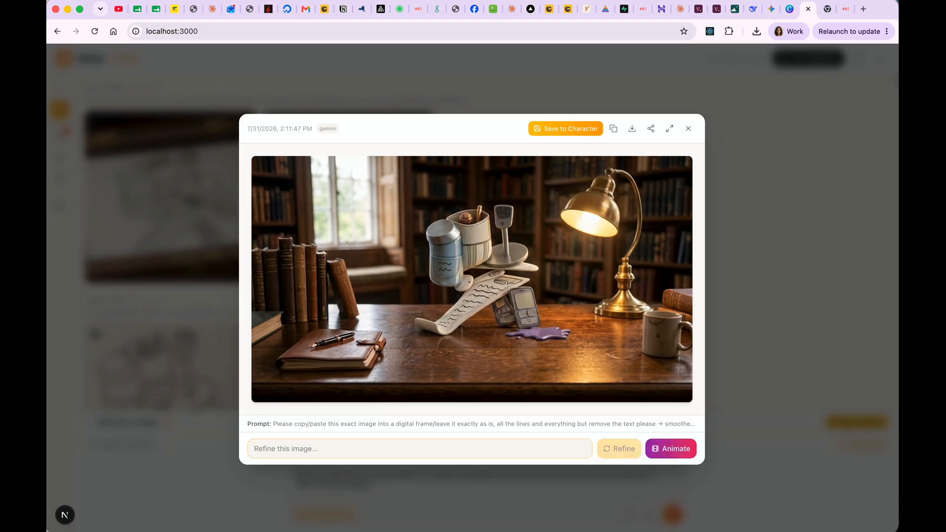
Step: Open the framed black-and-white line drawing instead and refine it with "please create a scene colored with the items in it for me"
click(687, 128)
click(348, 212)
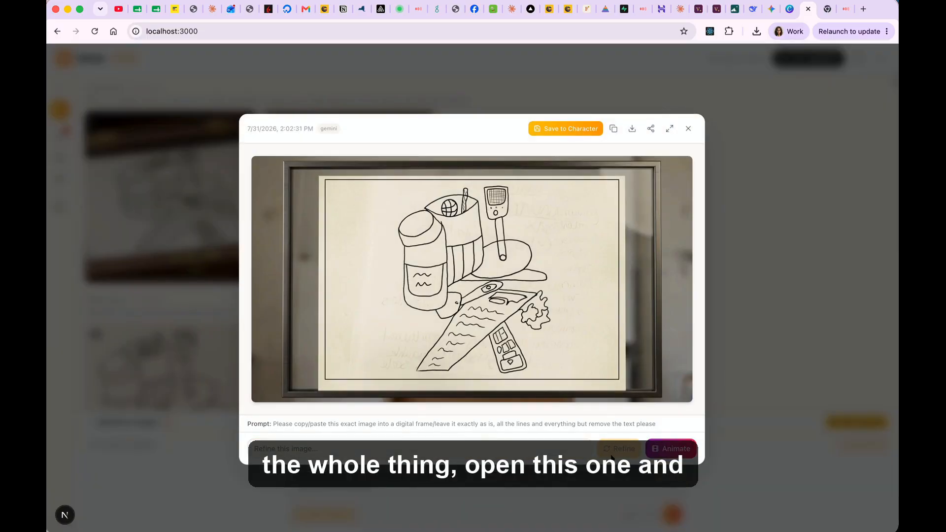
text(please)
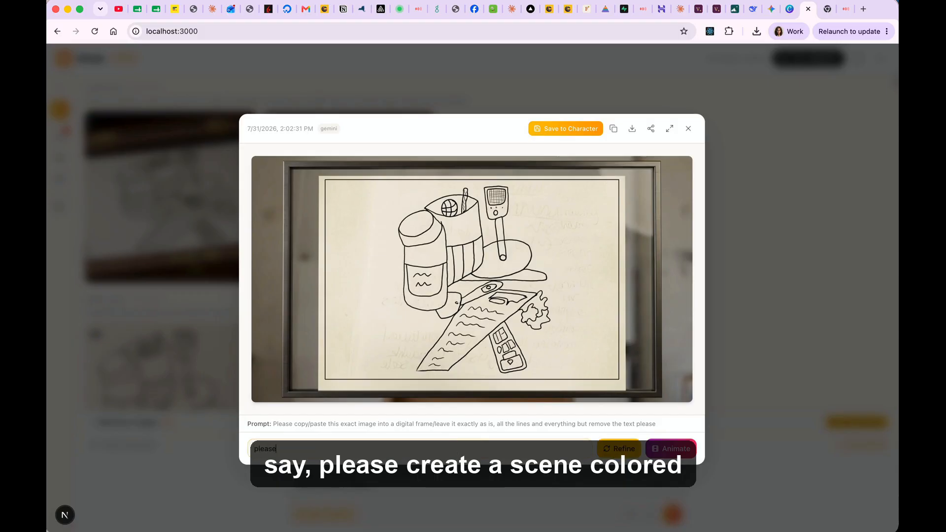
text( create a scene colore)
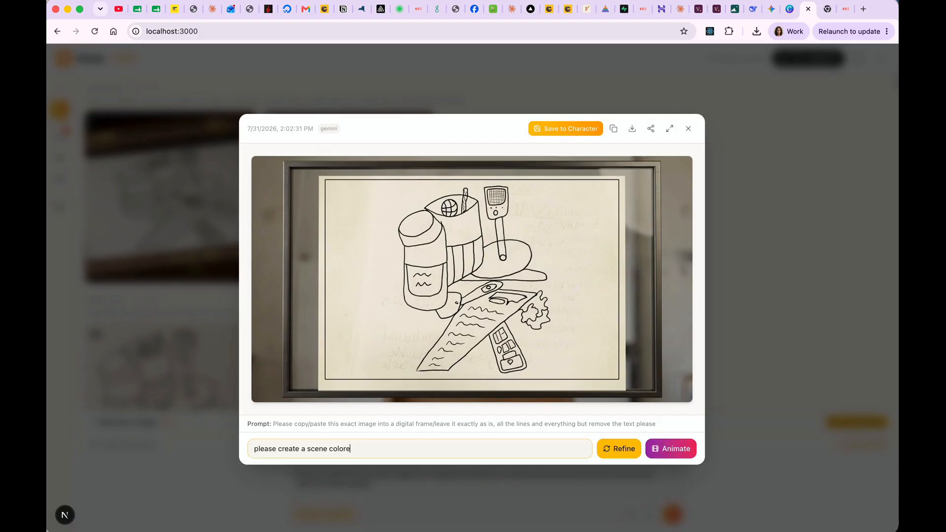
text(d w)
key(BackSpace)
text(with the items in it)
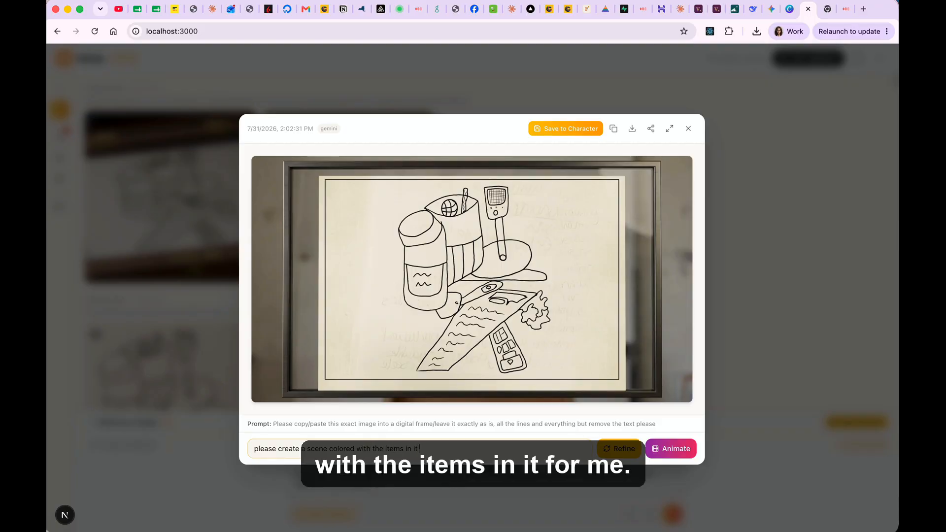
text( for me)
key(Return)
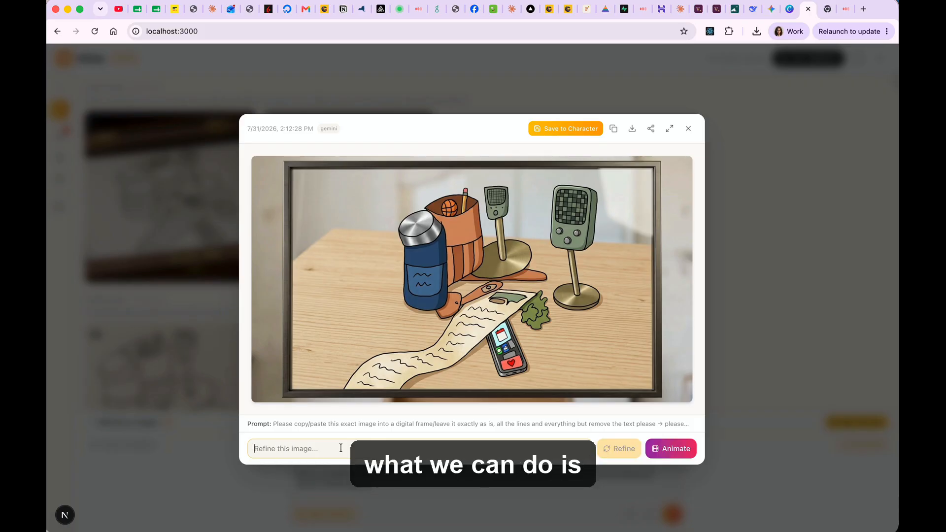
Step: Refine the coloured scene with "Plase change that scene into a 3D cartoonish scene and make the table morebrown and remove the image frame"
text(Plase)
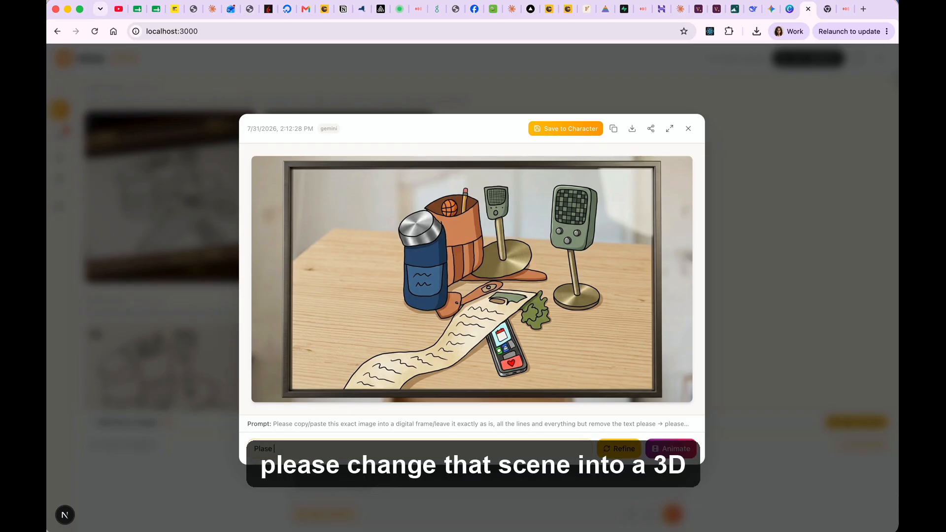
text( change that scene into a 3D cart)
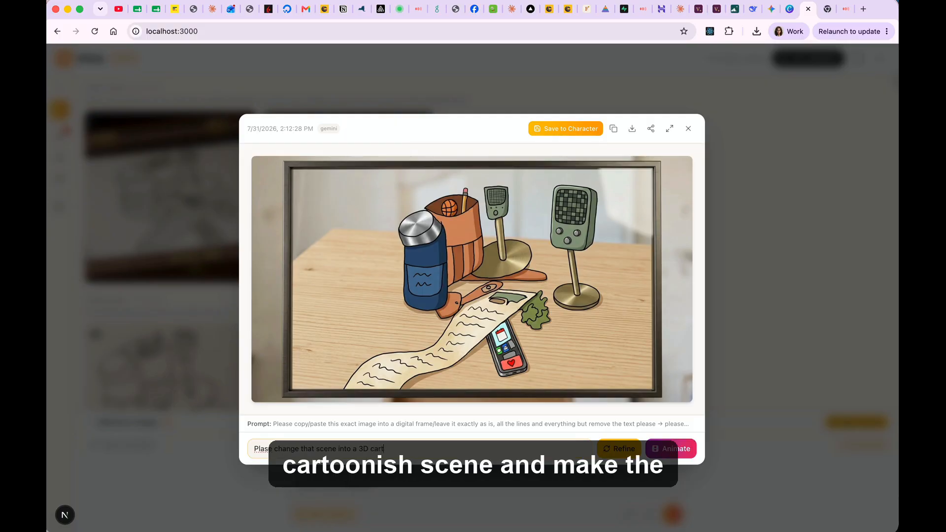
text(oonish scene and make the table more)
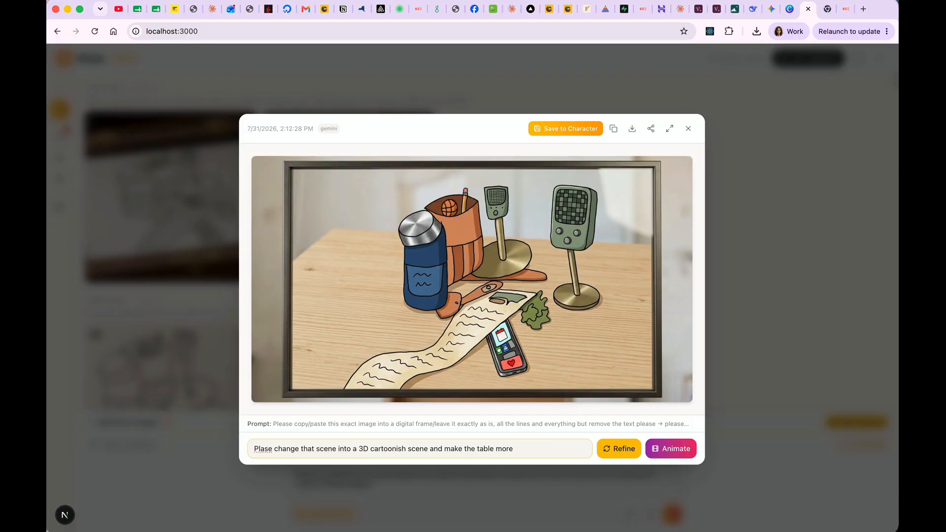
text(brown and)
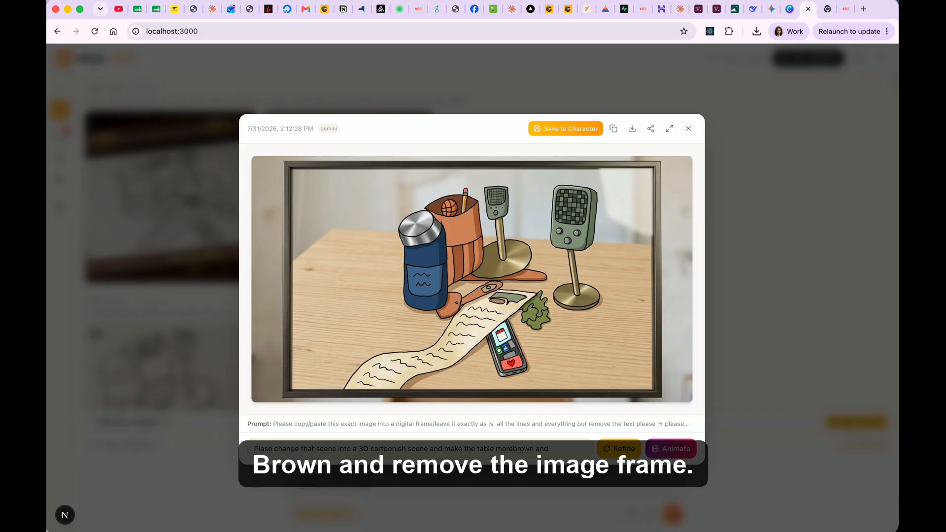
text( remove the image fram)
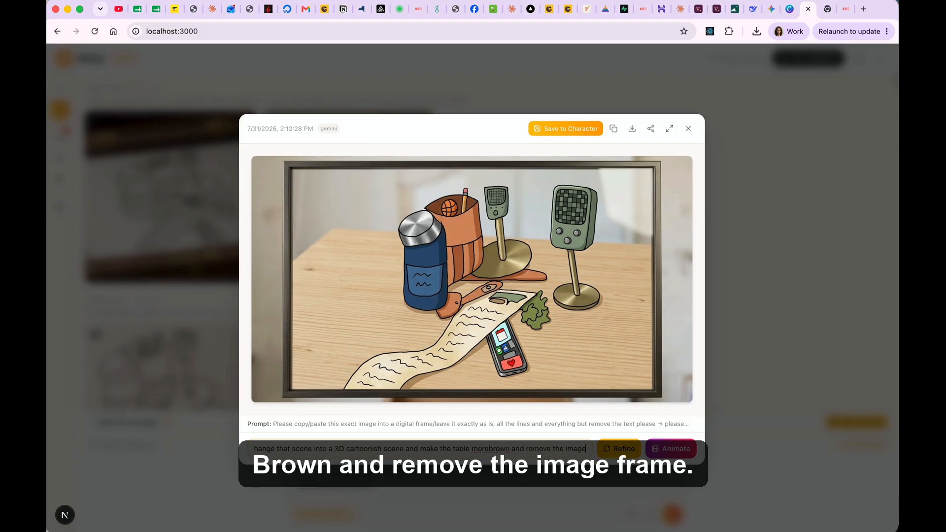
text(e)
key(Return)
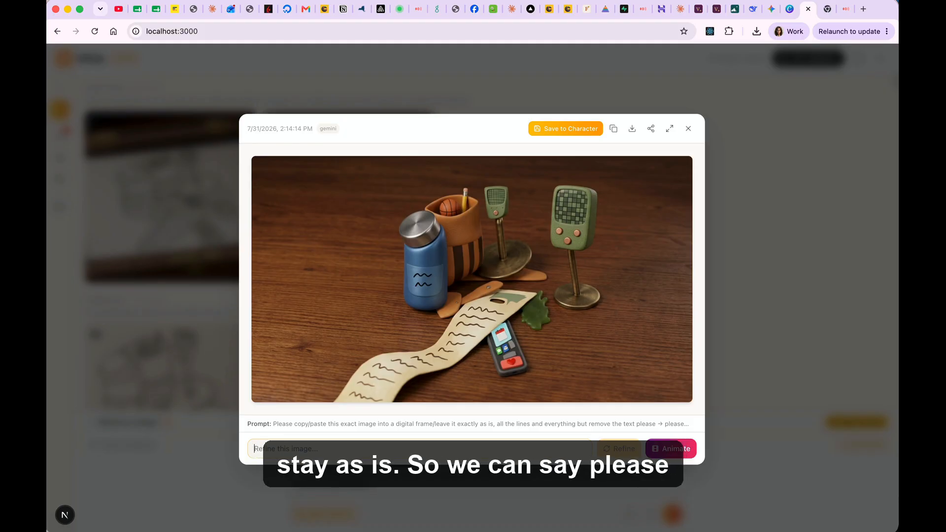
Step: Write the refine instruction "Please turn that image into a product advertisment picture/image where we sell the basketball, keep the scene as is"
text(Plea)
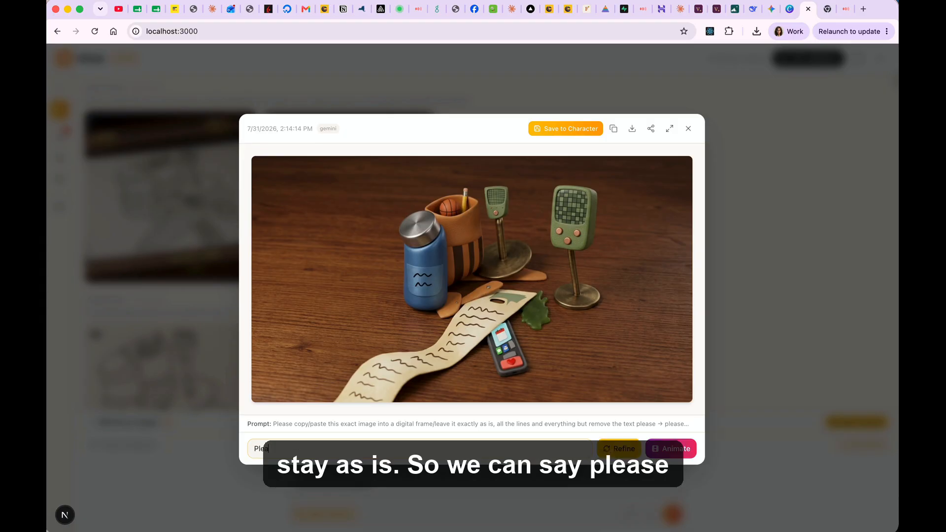
text(se turn that image into )
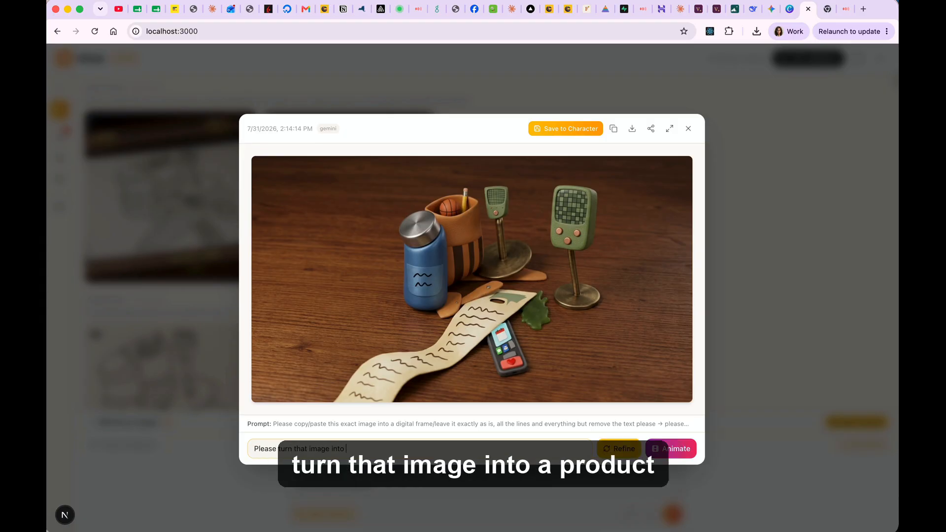
text(a product adver)
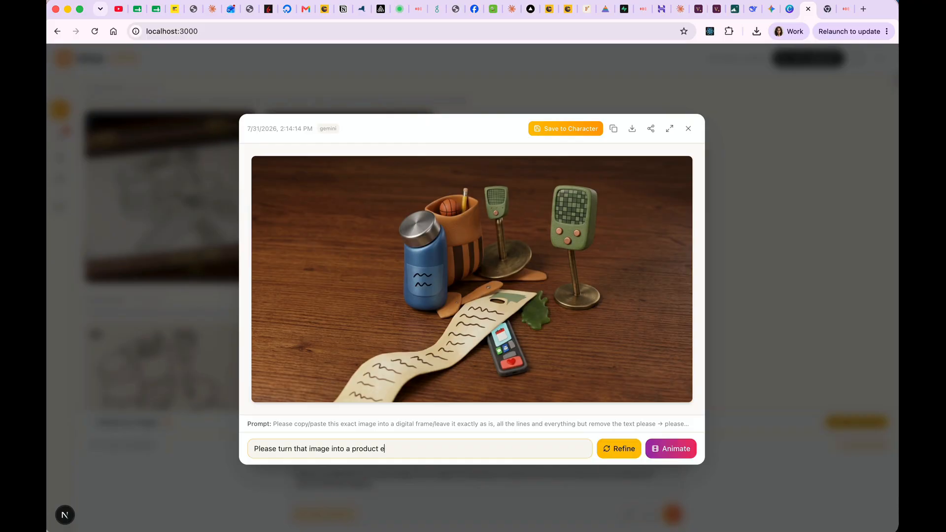
text(tisment pictu)
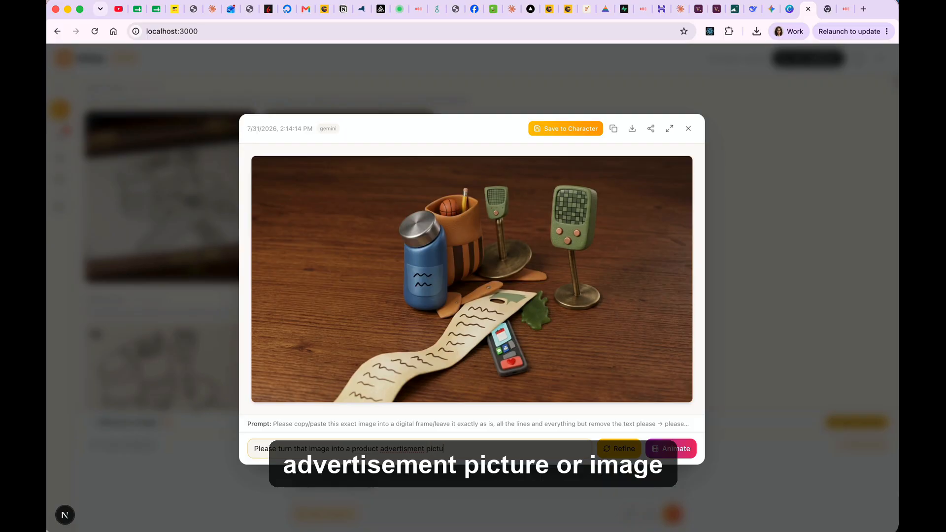
text(re/image where )
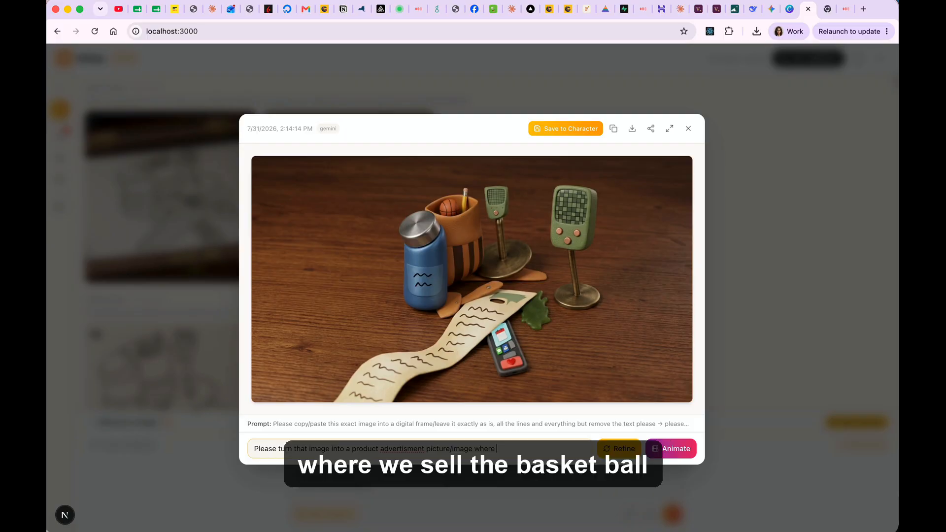
text(we sell the basketball, keep the scene as is)
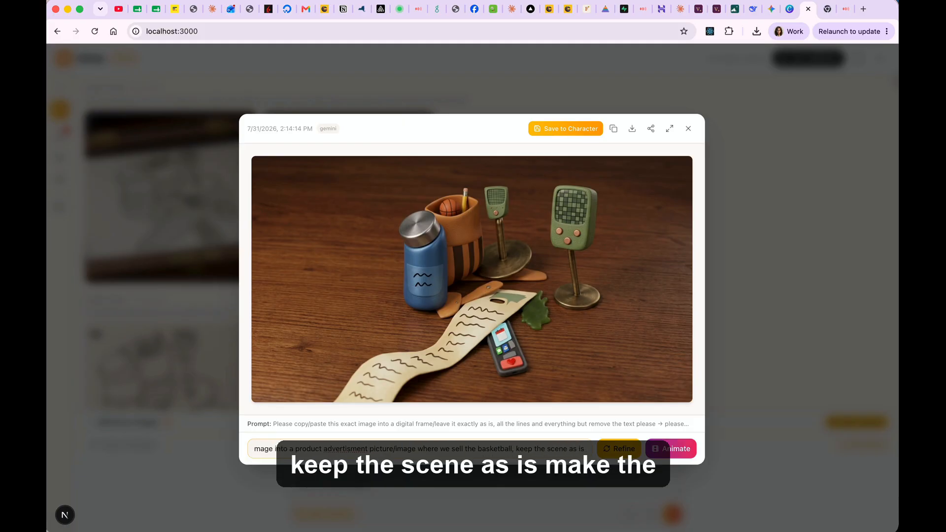
Step: Add "make the basketball photorealistic and make sure we as the audience get all the benefits of the basketball", refine the image and close it
text( make the basket)
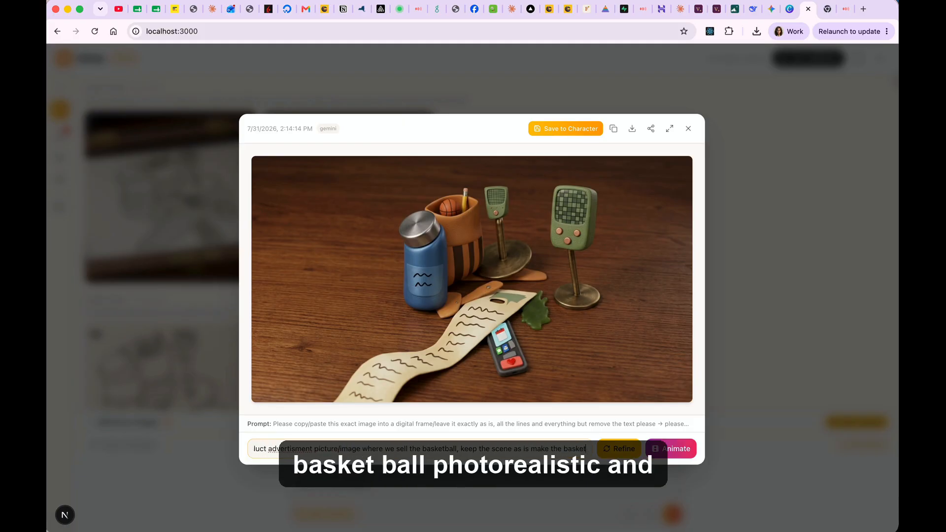
text(ball photorealis)
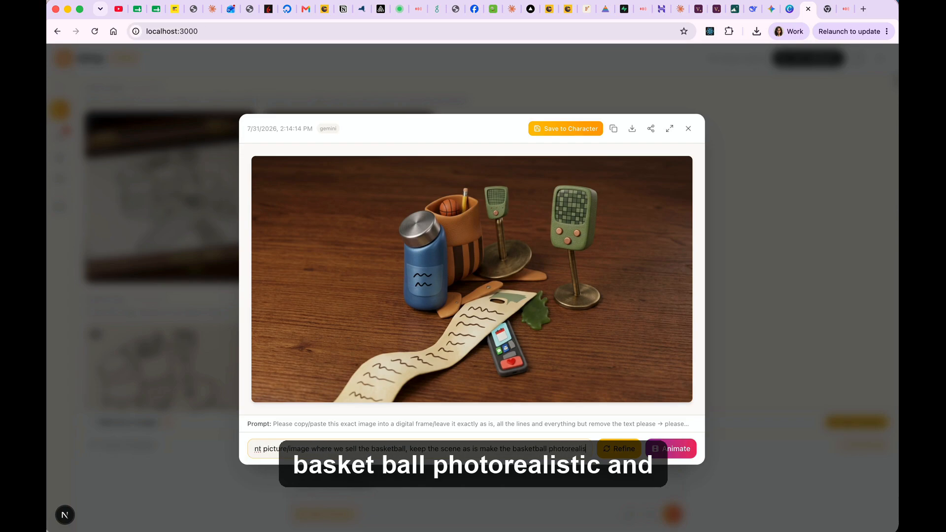
text(tic and make sure we as a)
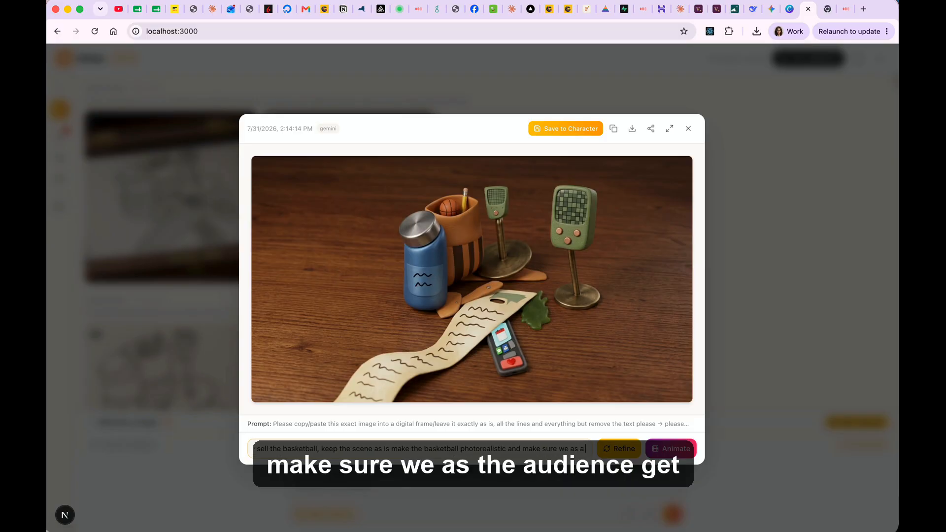
key(BackSpace)
text(the audience)
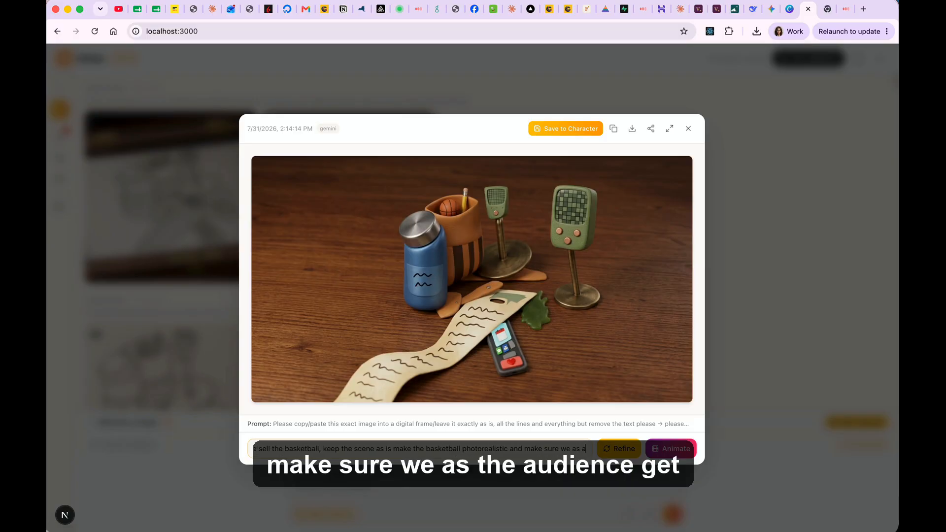
text( get a)
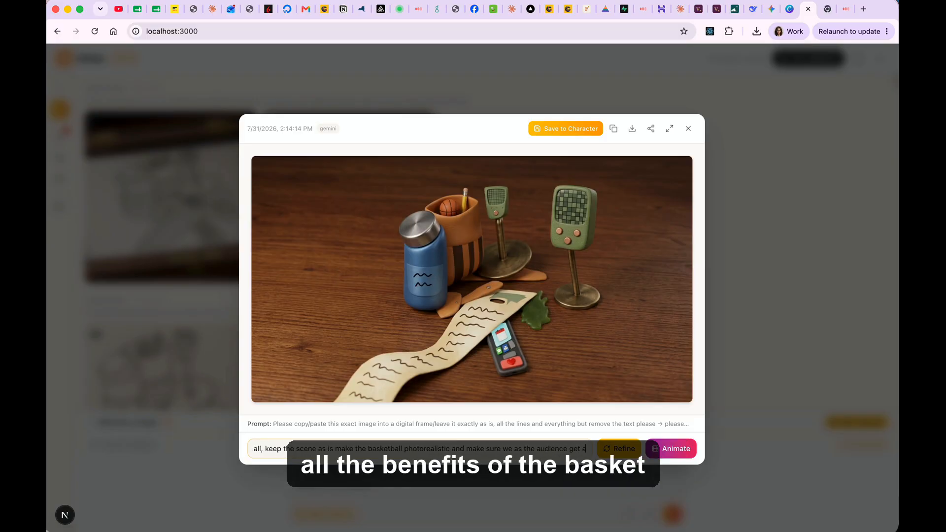
text(ll the benefits of the basketball)
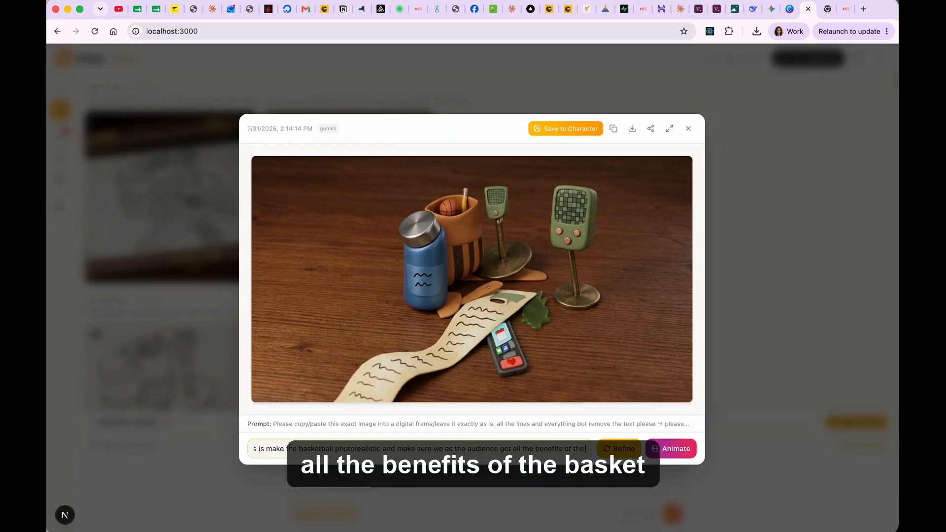
key(Return)
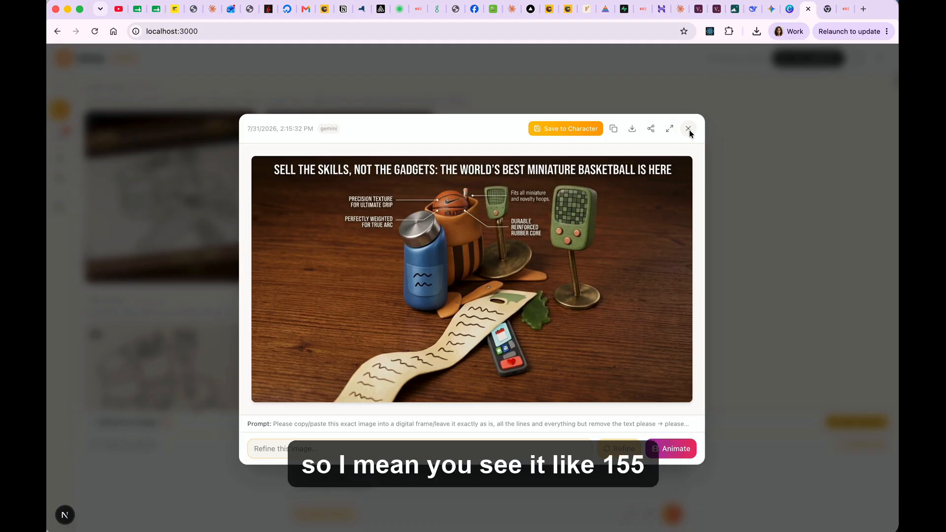
click(689, 130)
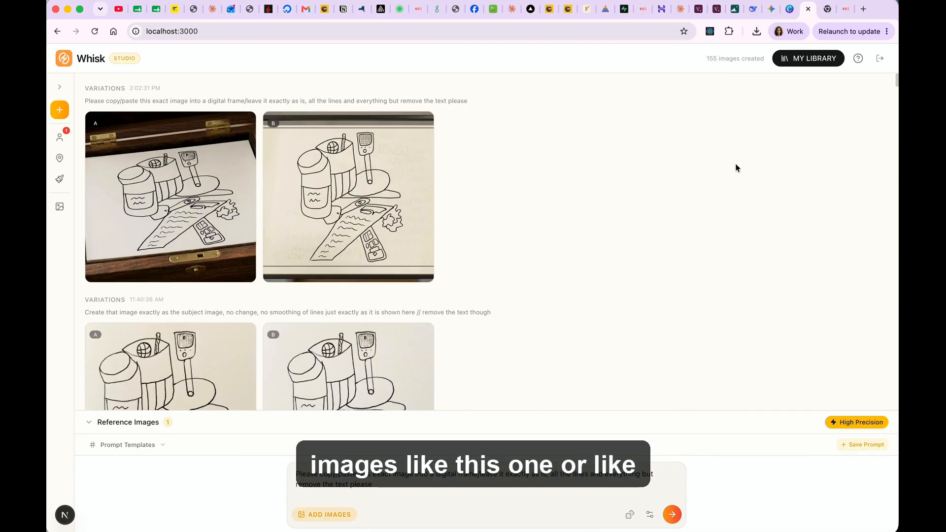
Step: Look through the earlier generated variations, from the YouTube thumbnails down to the New Yorker style 3D redraws of the desk sketch
scroll(605, 275, down, 15)
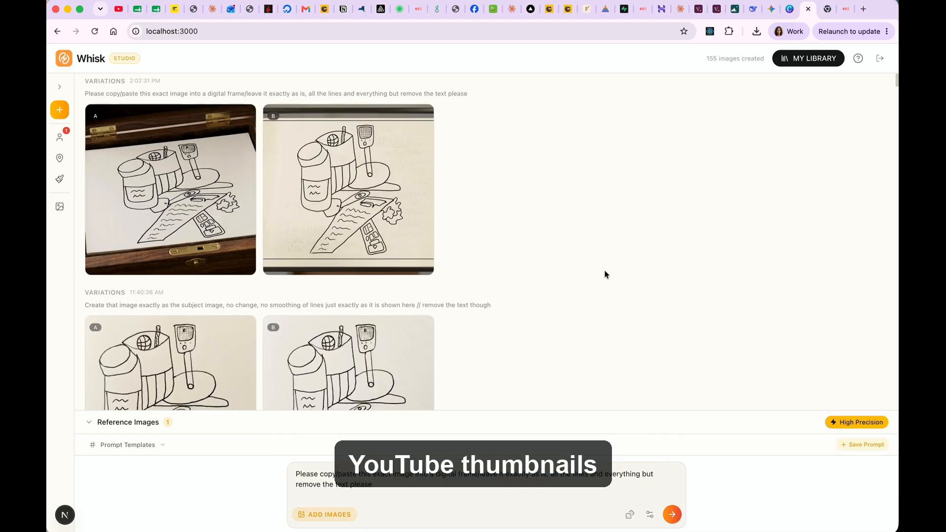
scroll(605, 274, down, 15)
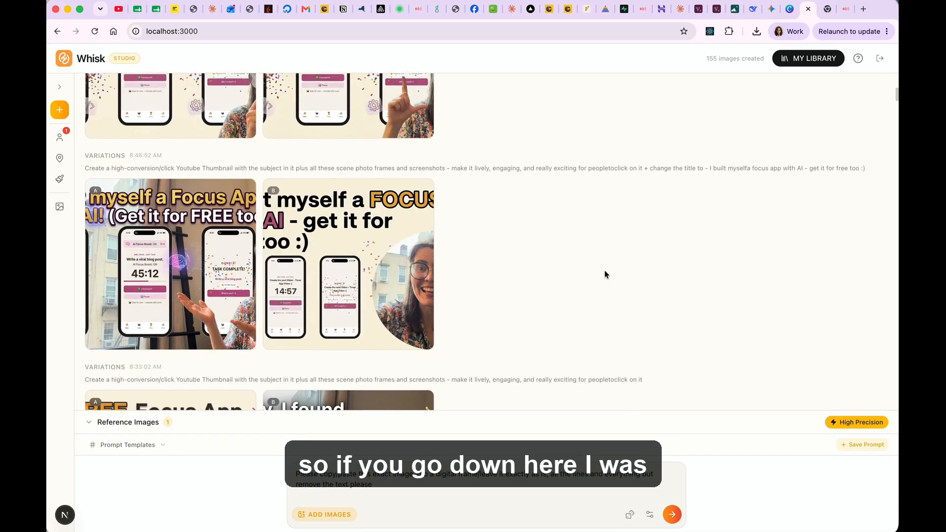
scroll(605, 275, down, 3)
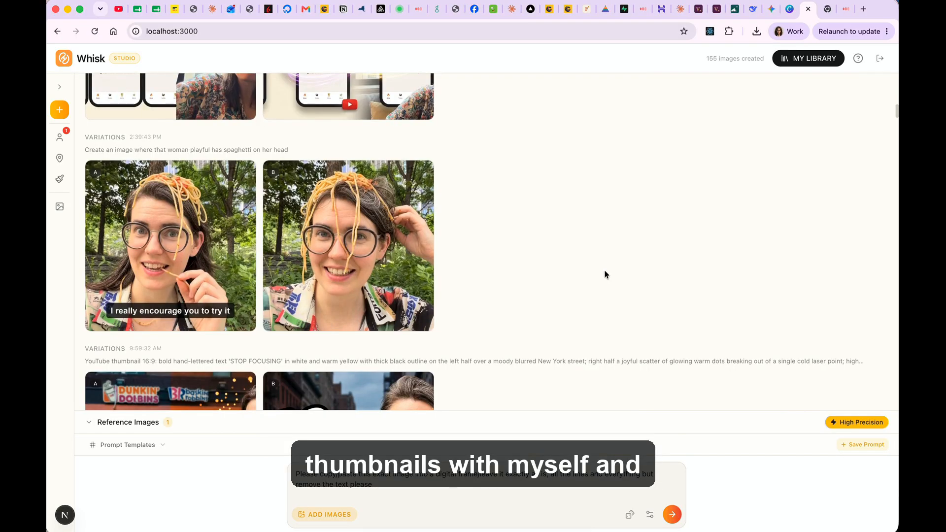
scroll(605, 275, down, 8)
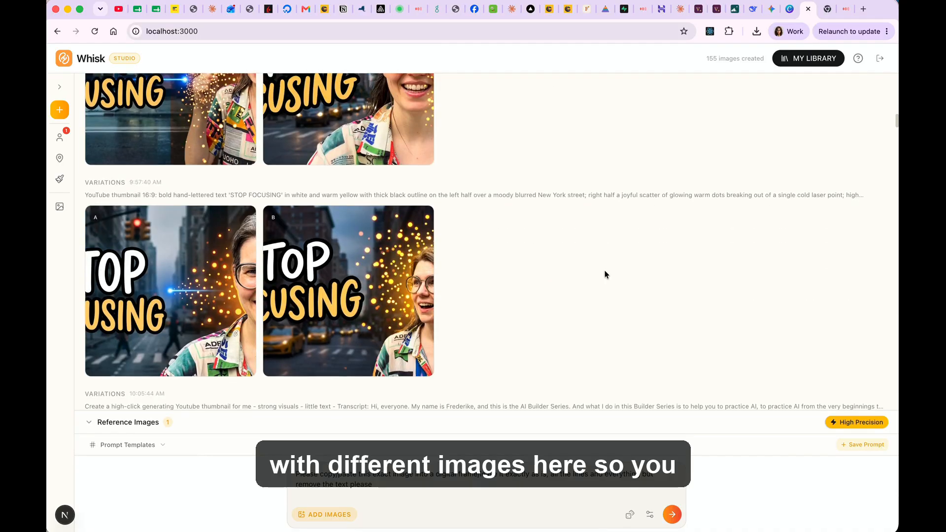
scroll(605, 275, down, 5)
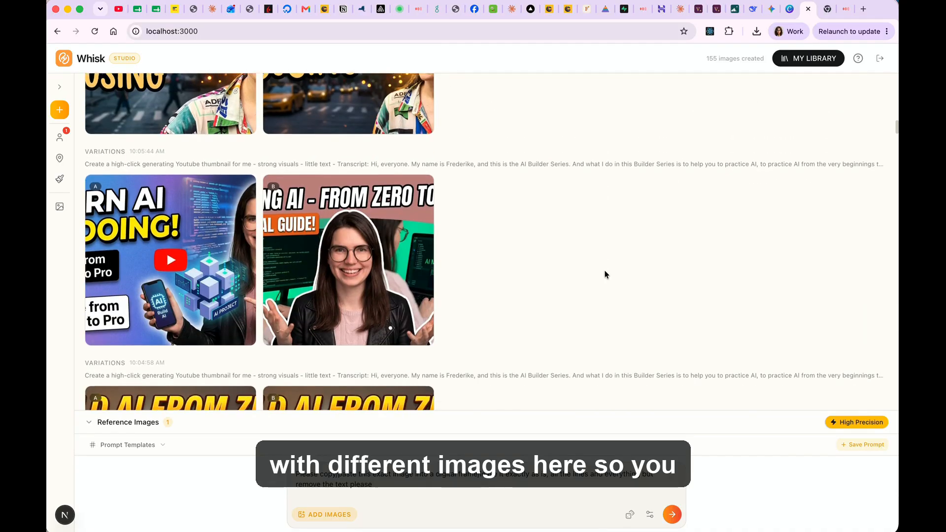
scroll(605, 275, down, 8)
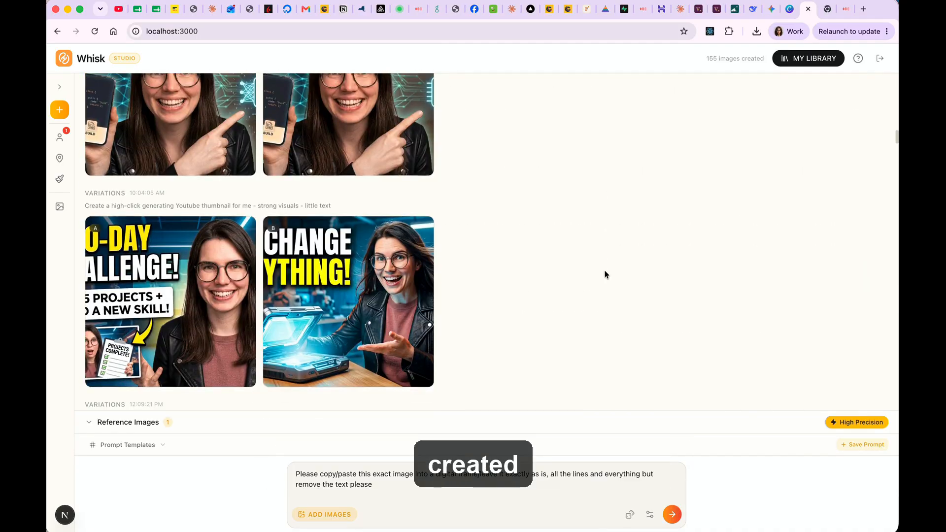
scroll(605, 275, down, 3)
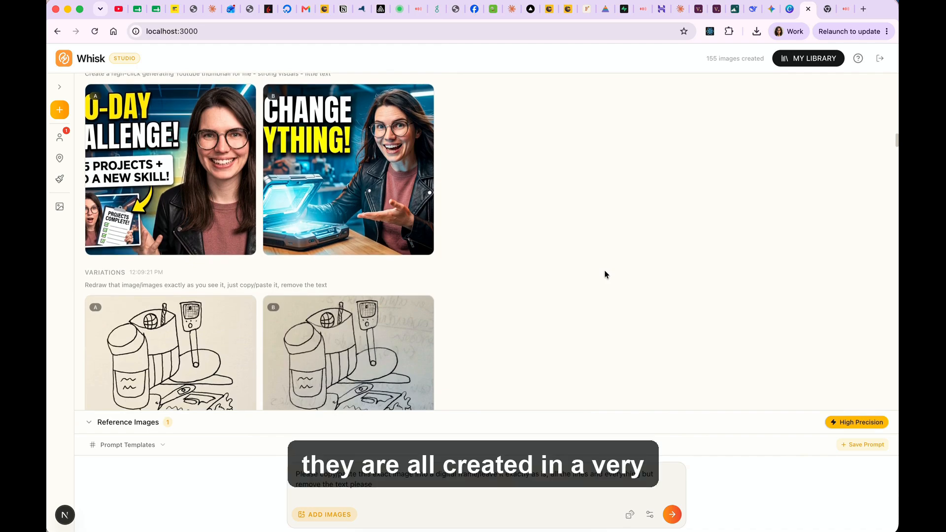
scroll(605, 275, down, 9)
scroll(605, 274, down, 2)
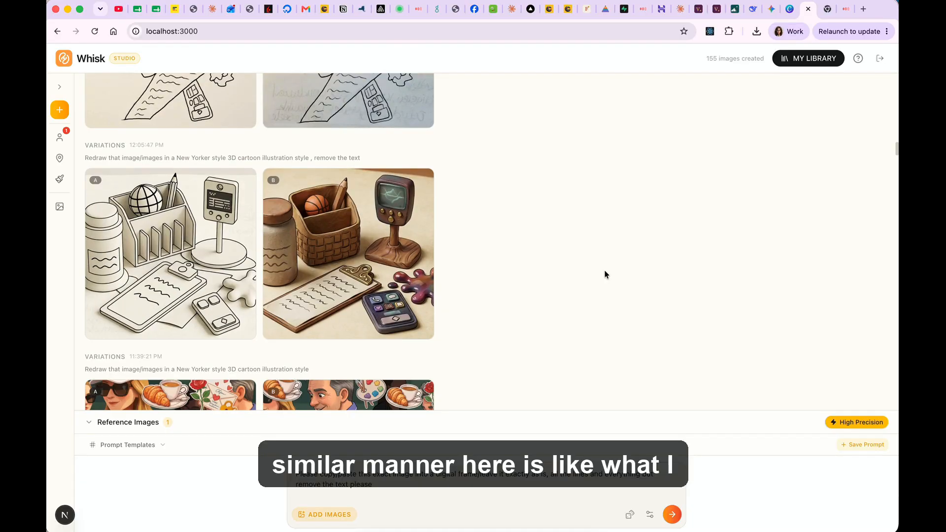
scroll(605, 275, up, 2)
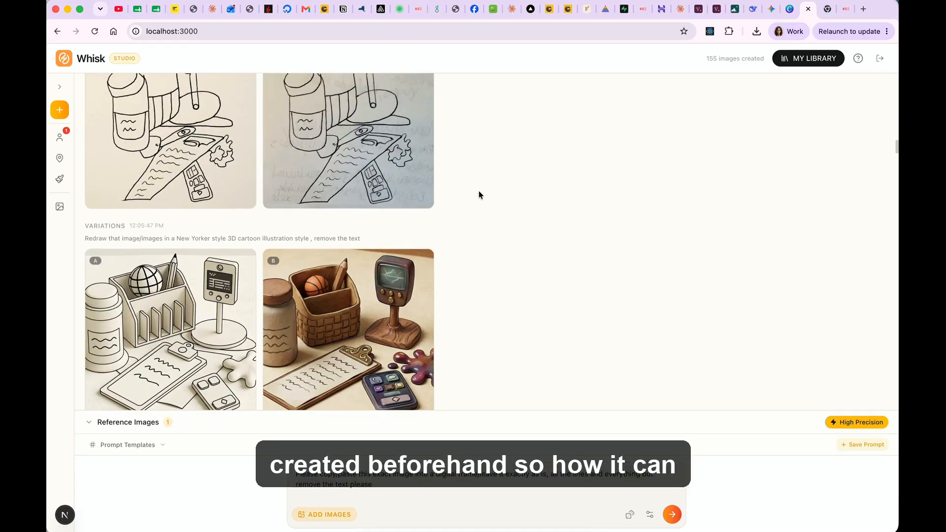
scroll(471, 336, down, 2)
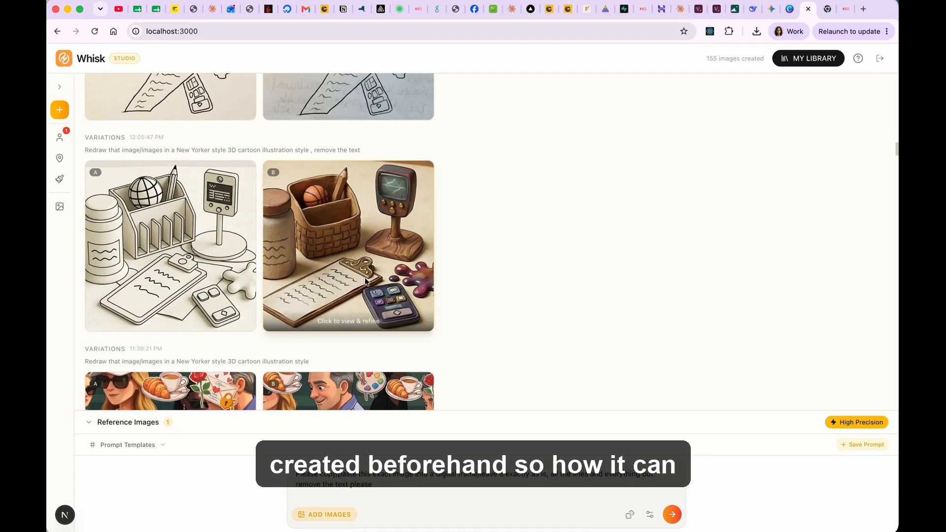
Step: View variation B of the New Yorker style 3D cartoon street scene with the man carrying a poodle at full size, and close it
scroll(572, 289, down, 3)
scroll(573, 289, down, 1)
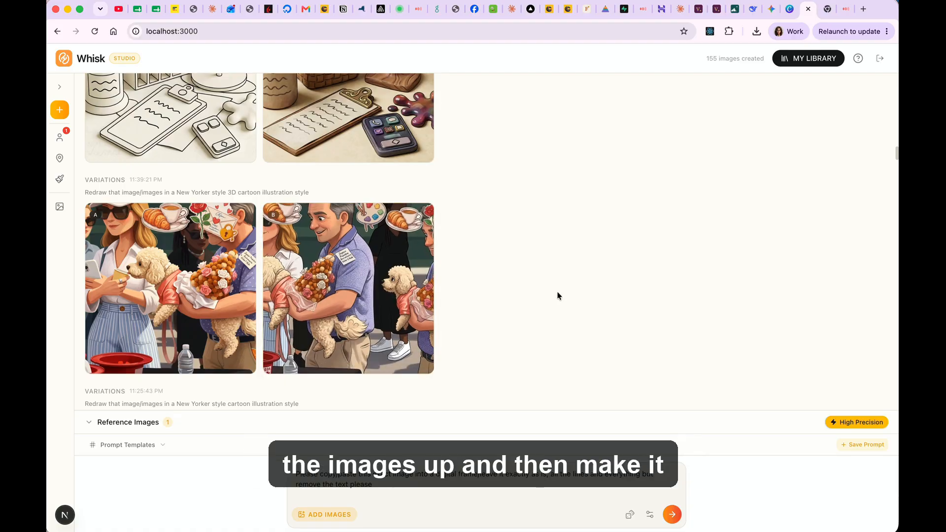
click(365, 266)
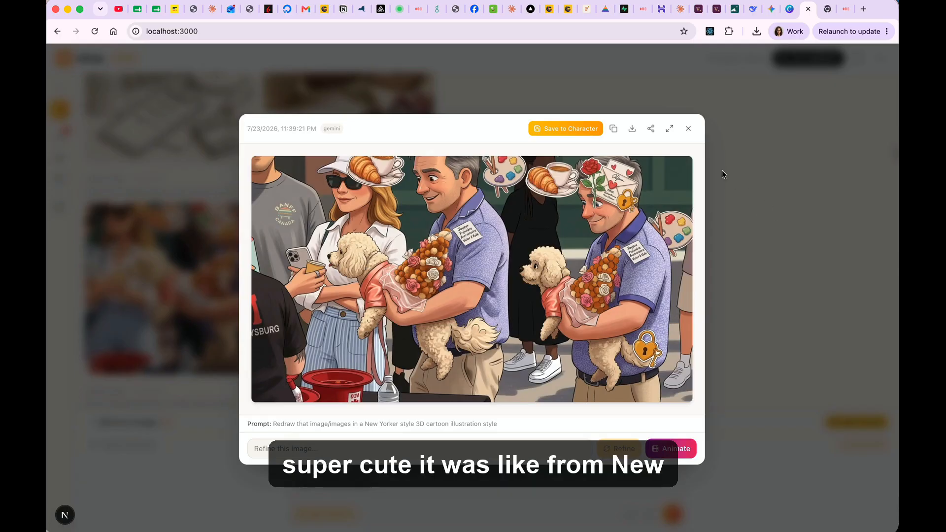
click(689, 129)
Step: View the coloured New Yorker cartoon variation with the bubble-blowing bird woman and the rabbit at full size, and close it
scroll(675, 203, down, 5)
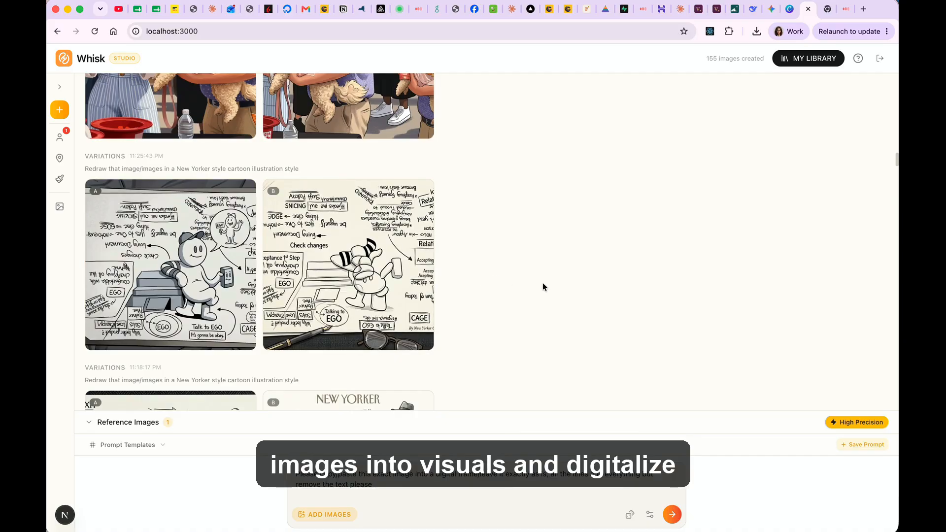
scroll(542, 286, down, 3)
scroll(542, 285, down, 1)
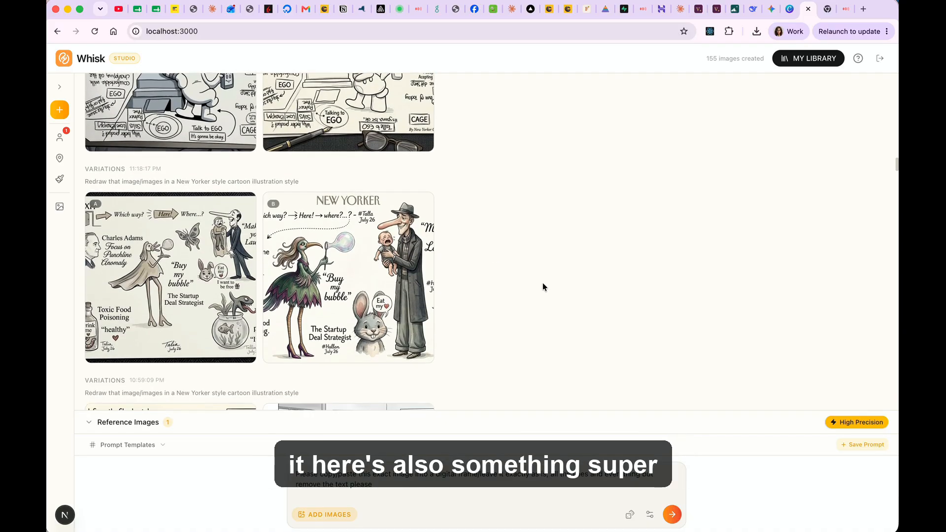
click(392, 300)
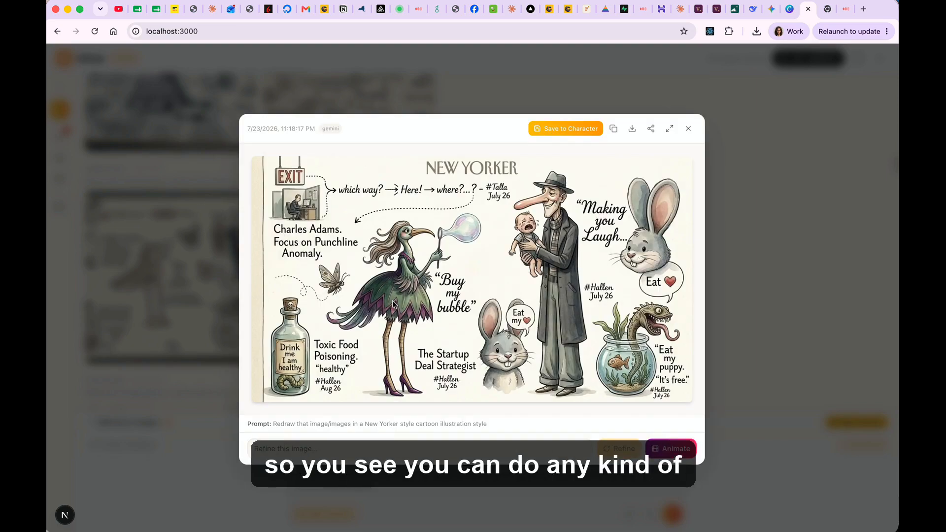
click(688, 130)
Step: View the cartoon variation with the green frog and the road island at full size, and close it
scroll(632, 203, down, 5)
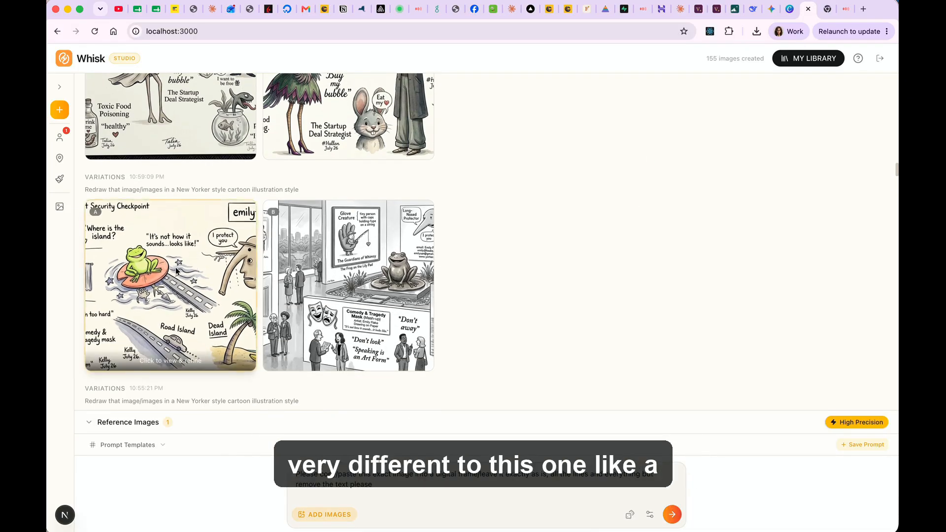
click(176, 267)
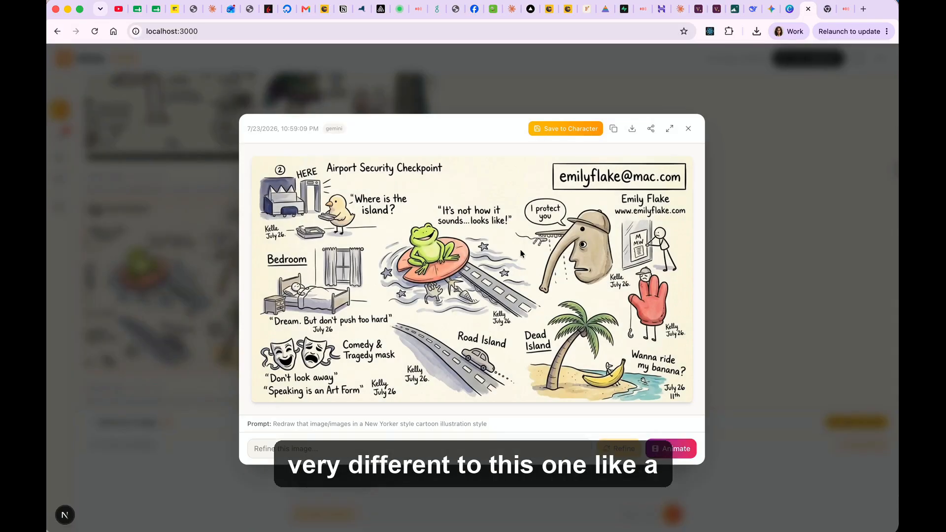
click(688, 129)
Step: Examine the older variations, comparing the giraffe drawings in ink, childlike colour, claymation and 3D cartoon styles with the flat vector robot illustrations
scroll(547, 194, down, 15)
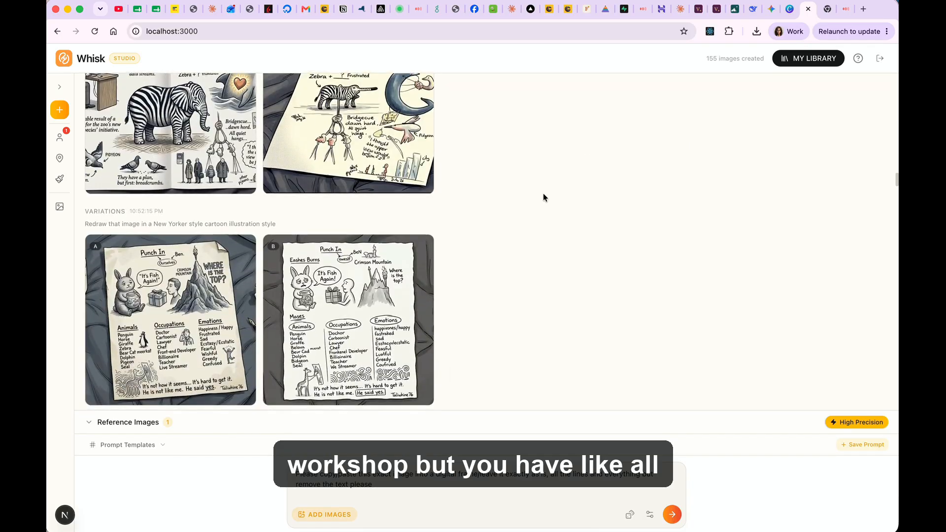
scroll(544, 195, down, 3)
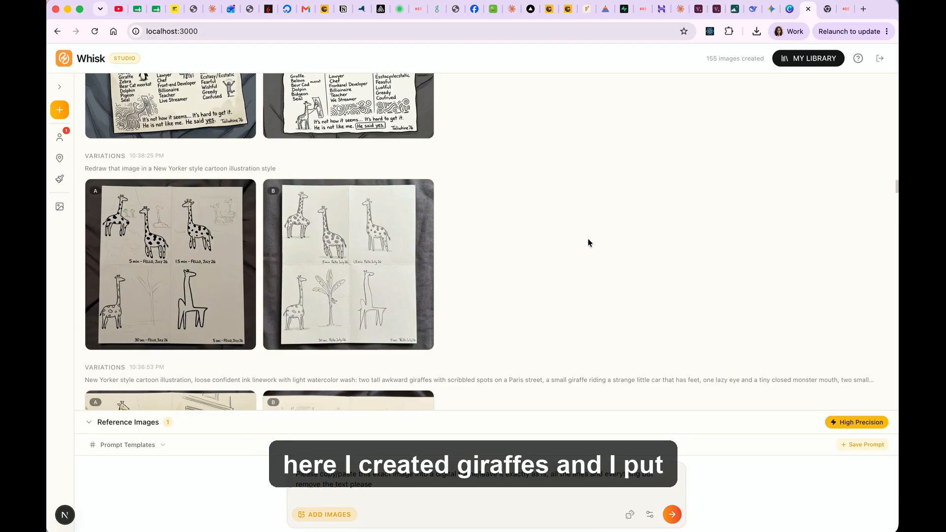
scroll(547, 266, down, 4)
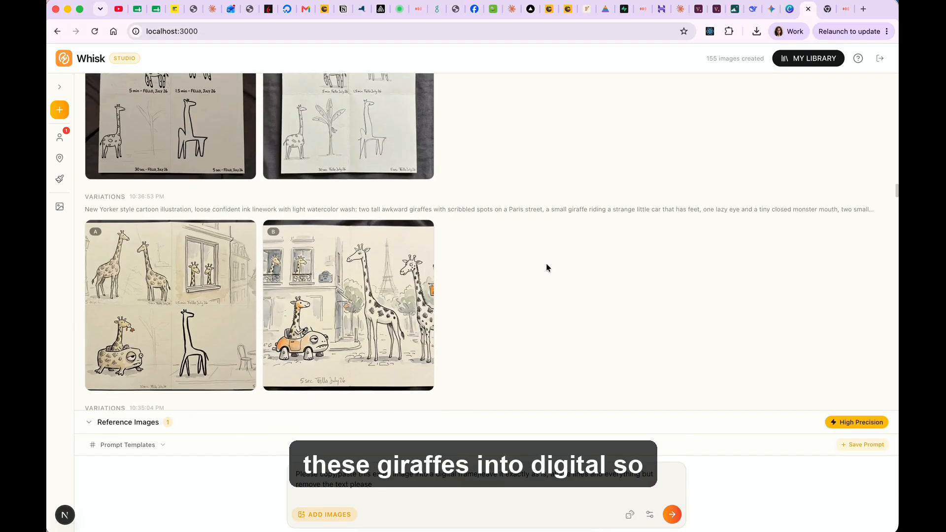
scroll(547, 267, down, 6)
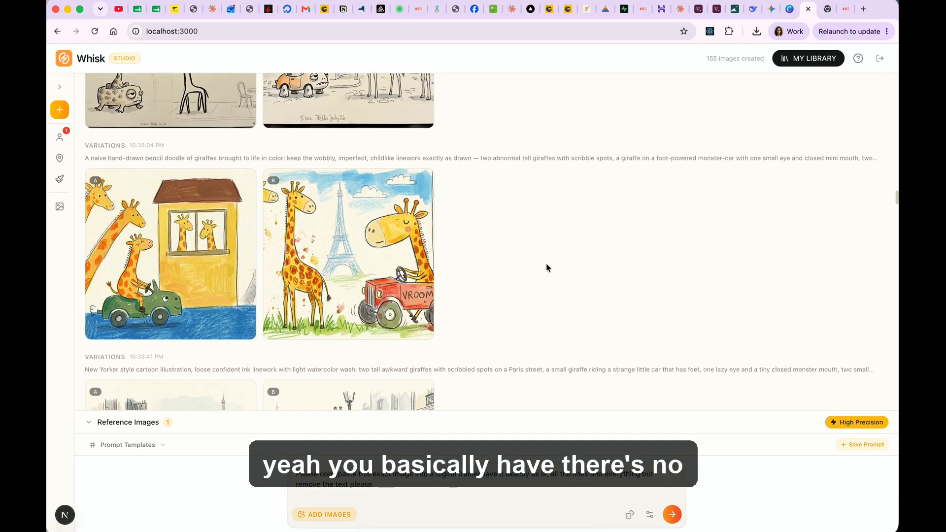
scroll(547, 267, down, 6)
scroll(547, 267, down, 3)
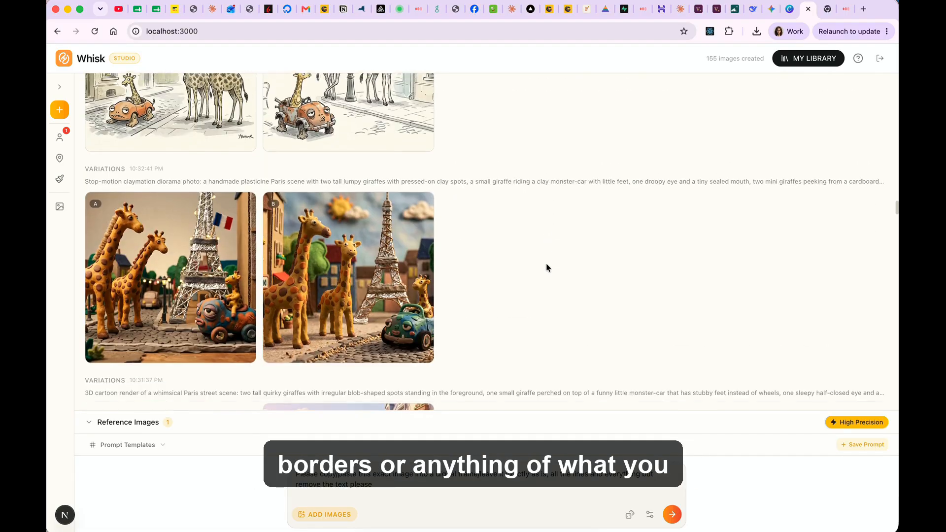
scroll(546, 267, down, 3)
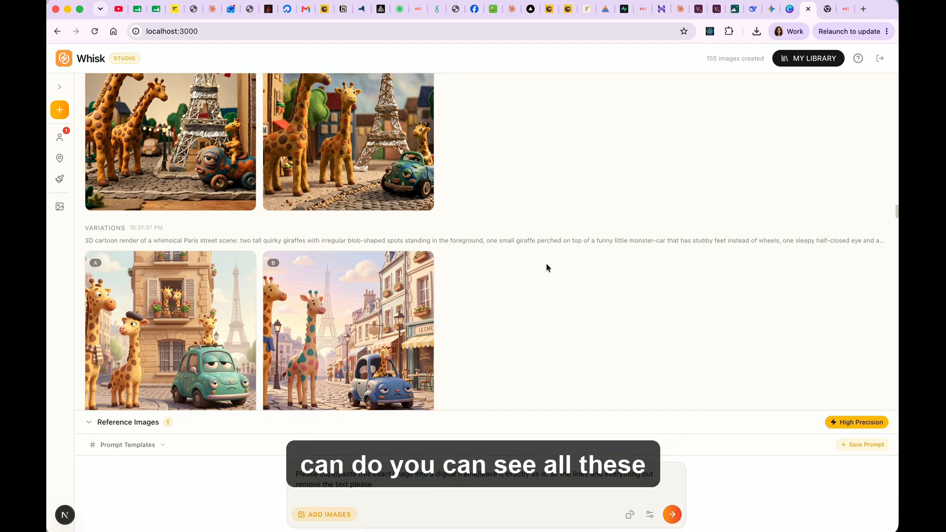
scroll(546, 268, down, 5)
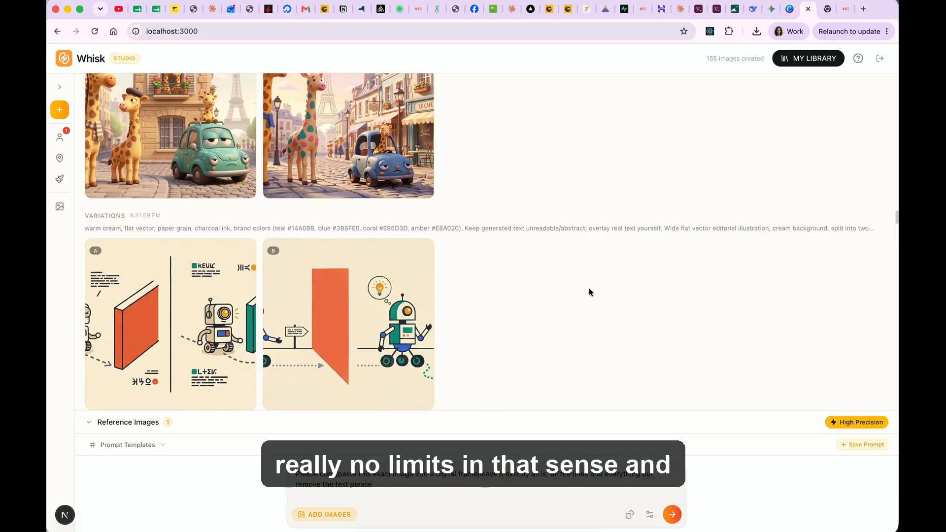
scroll(589, 288, up, 2)
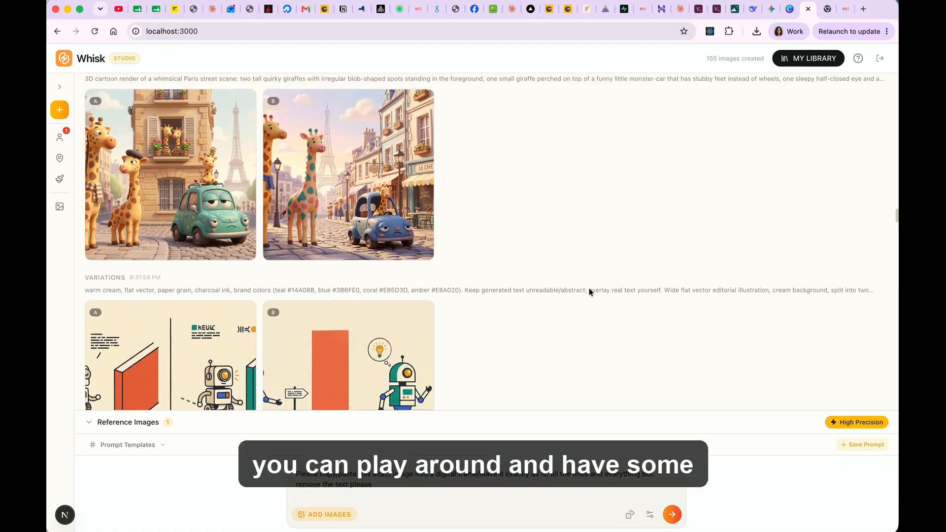